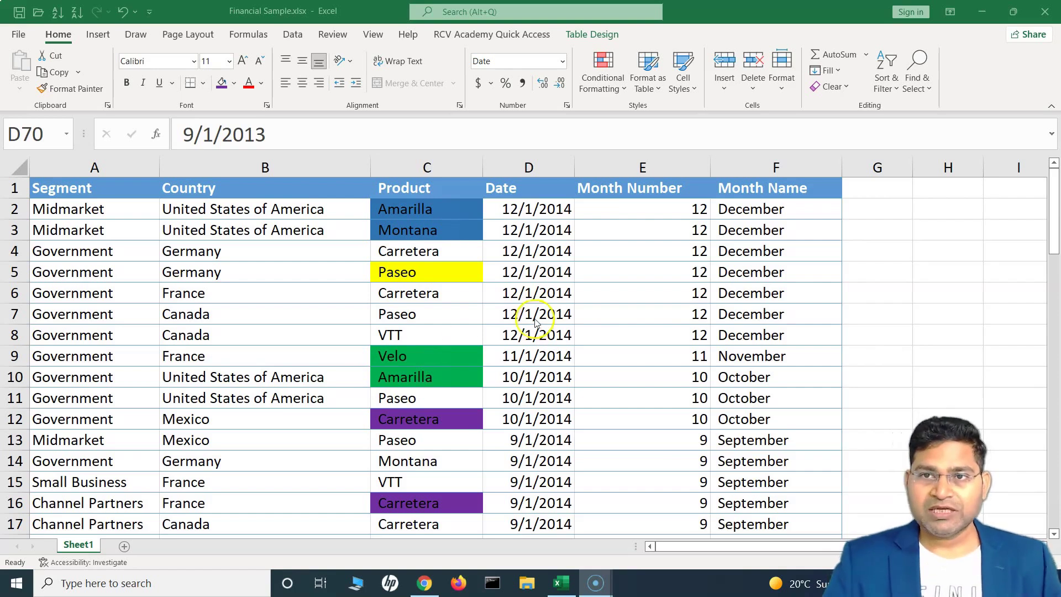
Open Custom Sort and set the first level to sort Product on Cell Color, leaving No Cell Color on top.
left_click(895, 88)
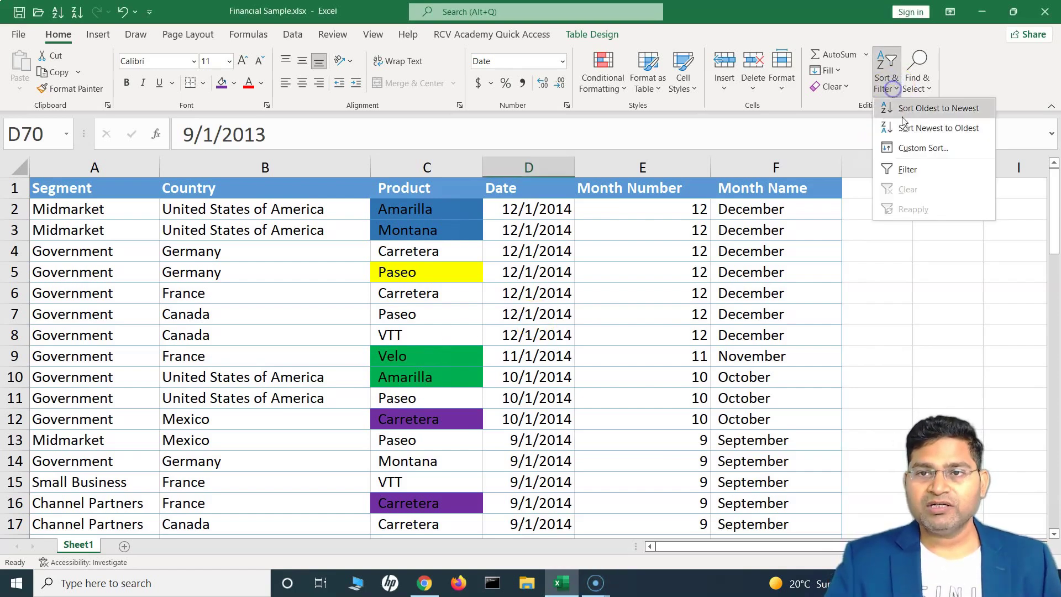
left_click(909, 146)
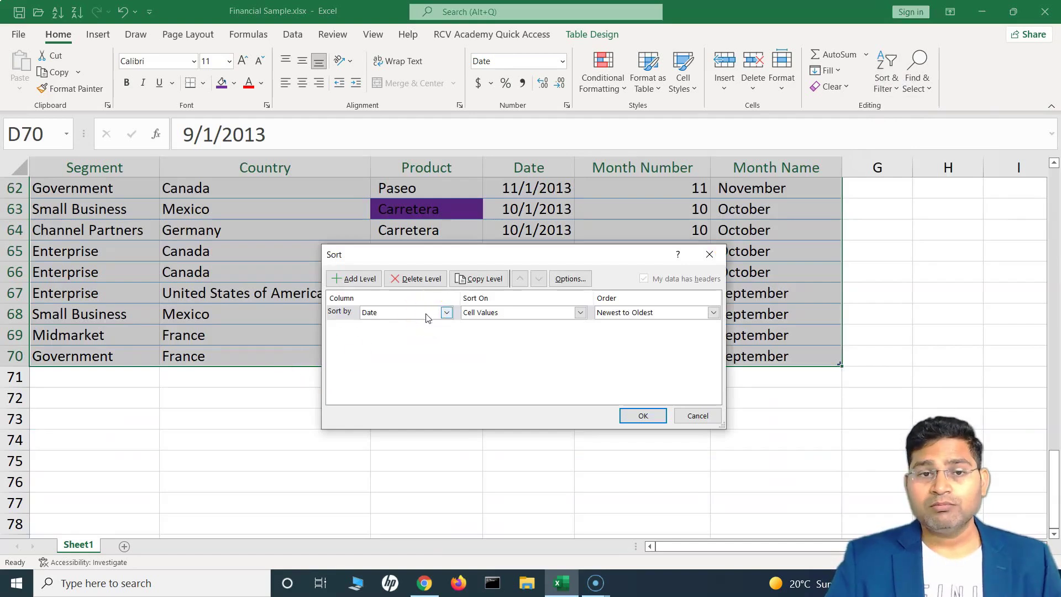
left_click(426, 312)
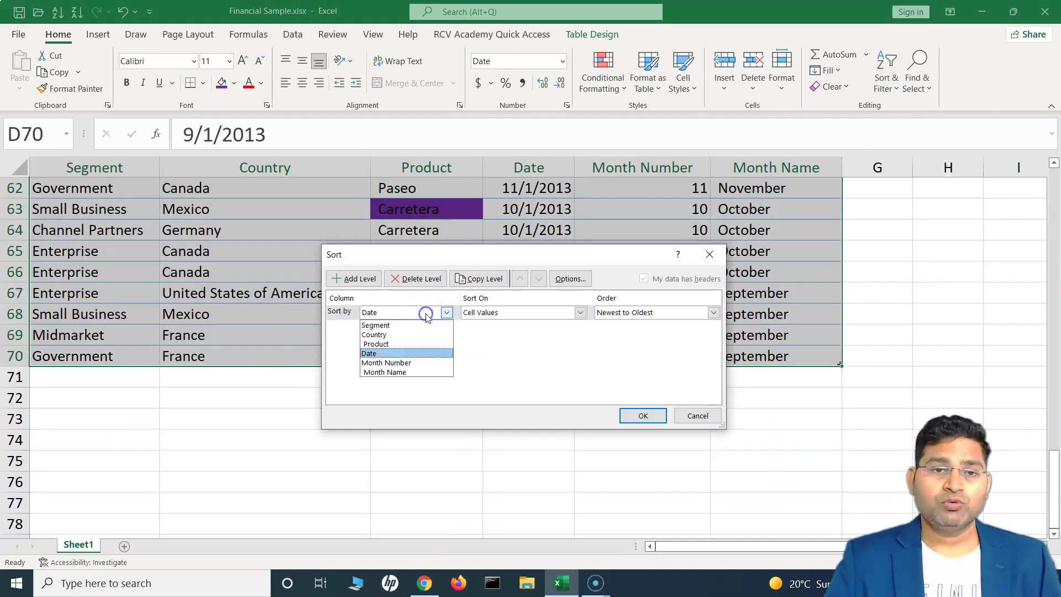
left_click(405, 344)
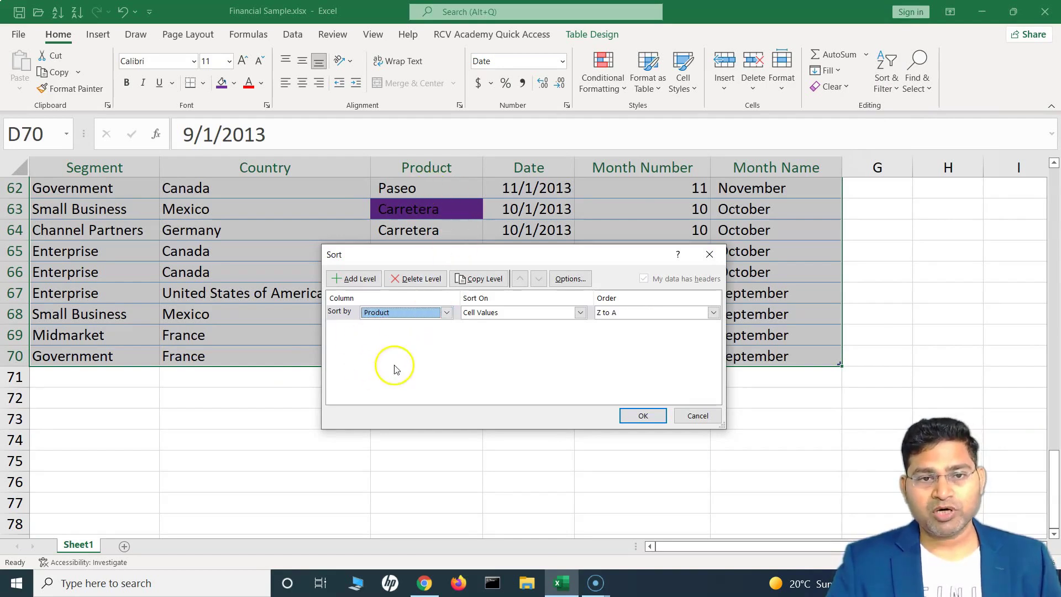
left_click(499, 313)
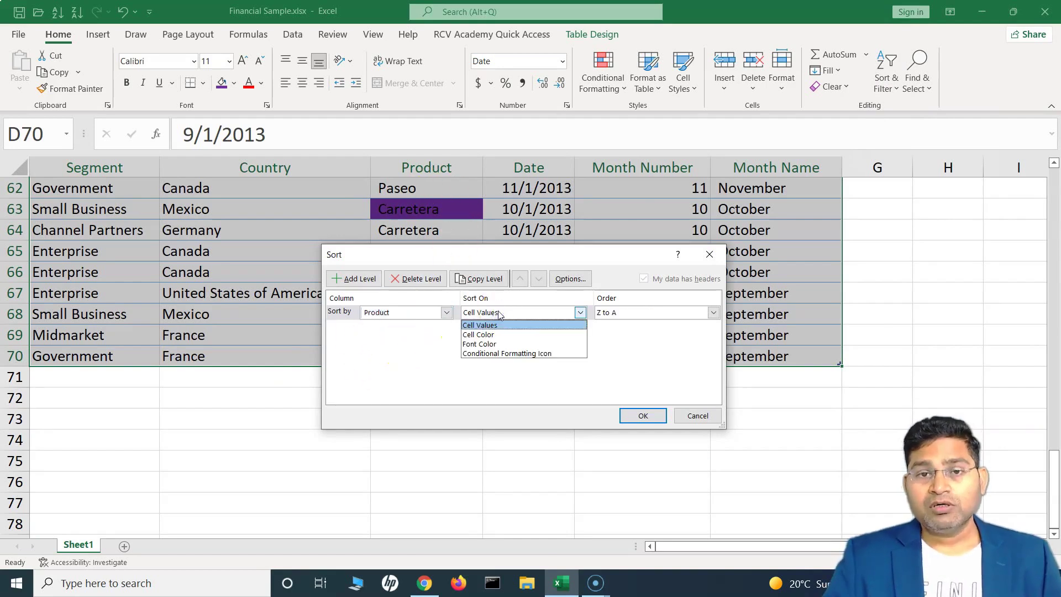
left_click(495, 336)
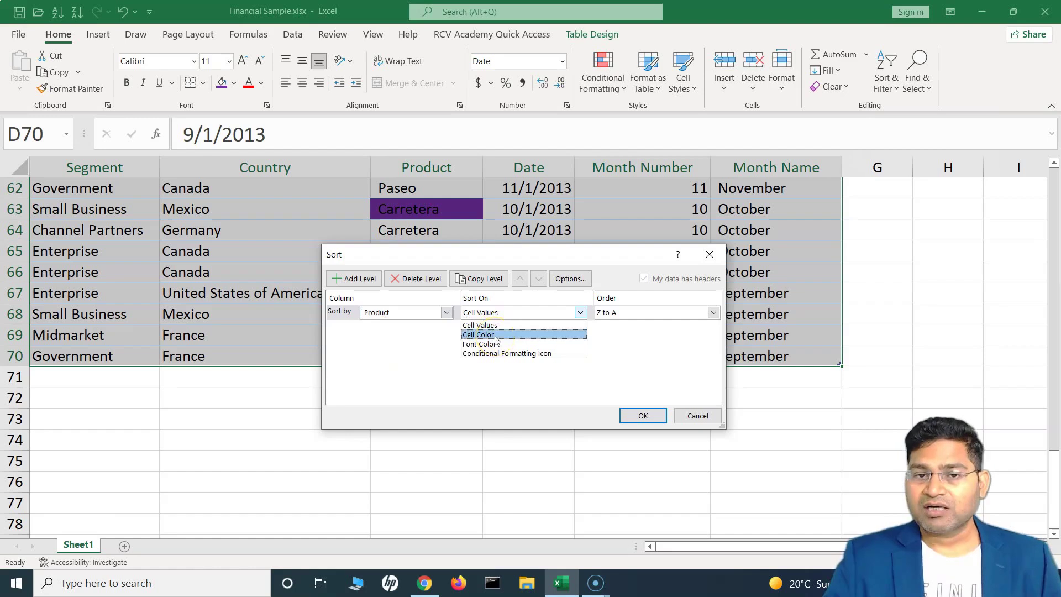
left_click(594, 332)
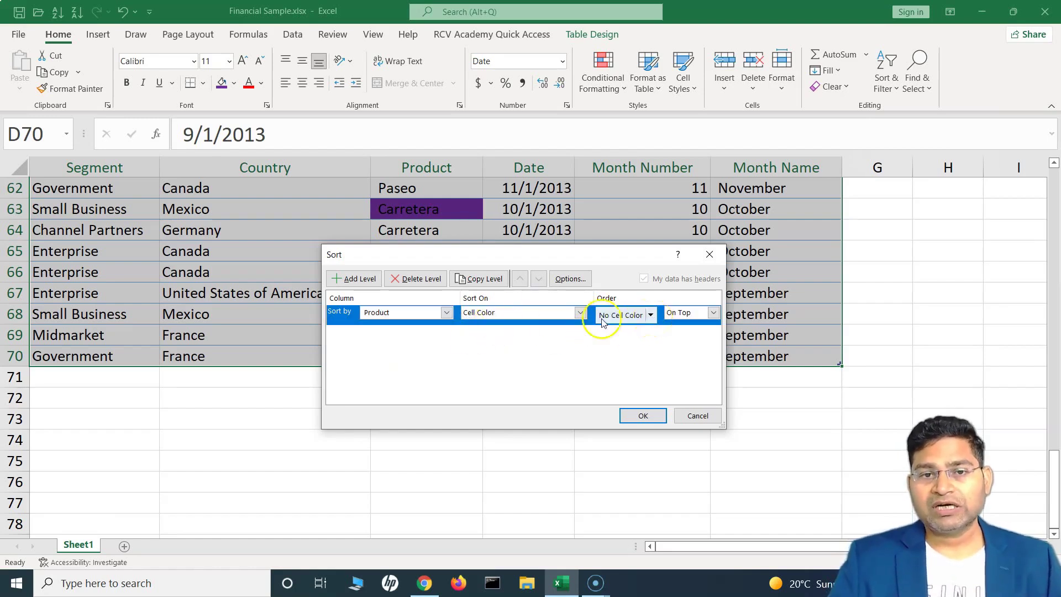
left_click(651, 316)
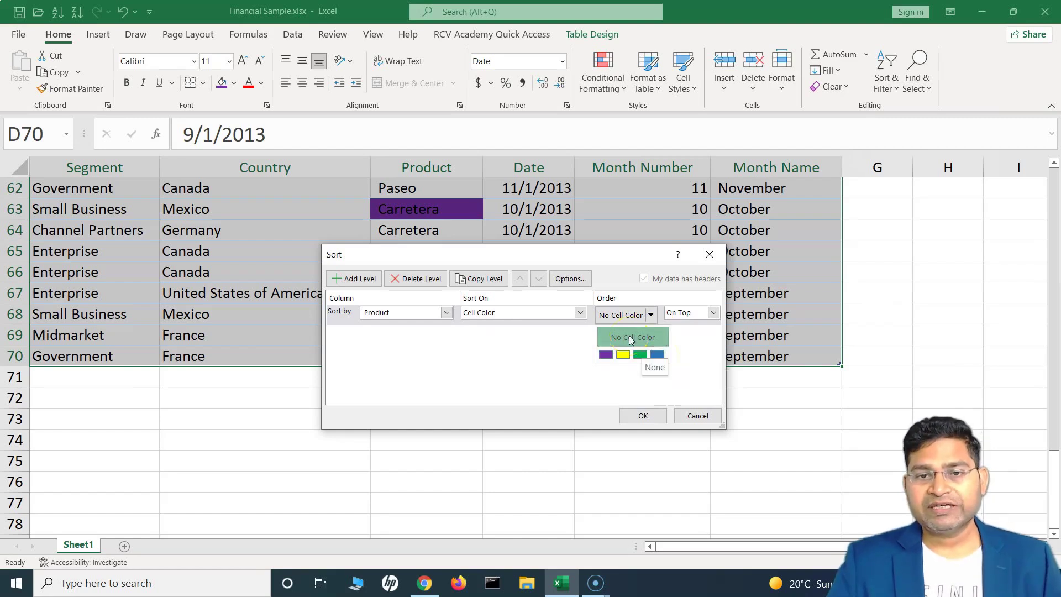
left_click(629, 336)
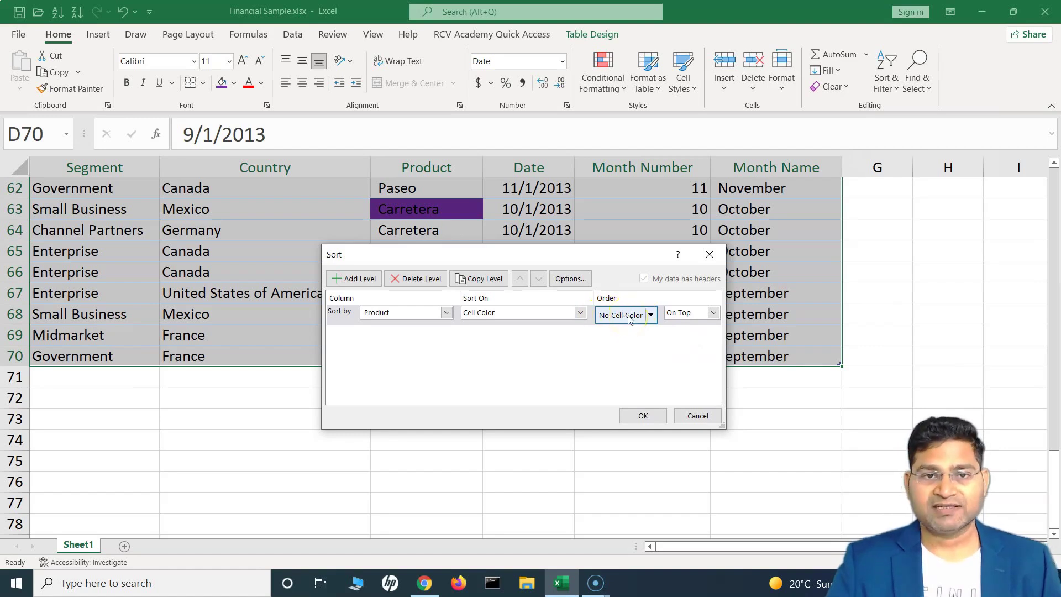
Put purple on top for the first level, then add a Product Cell Color level with green on top.
left_click(361, 280)
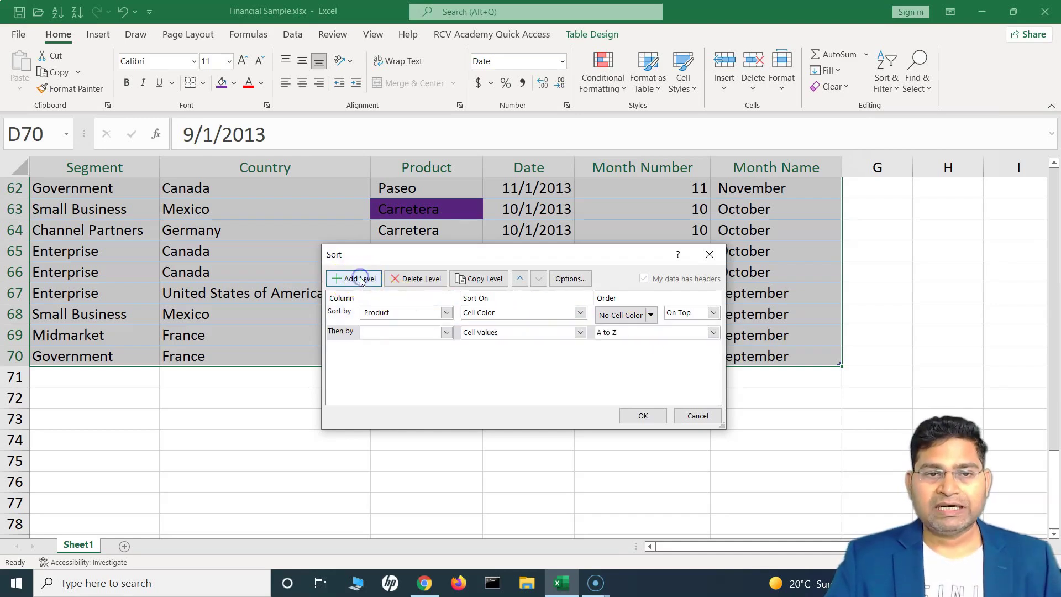
left_click(651, 315)
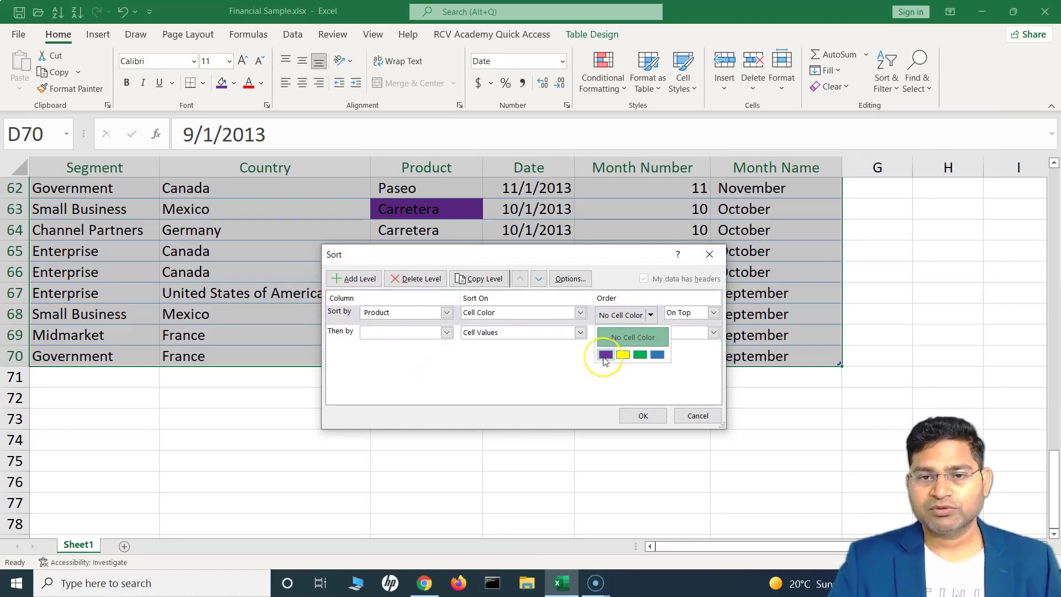
left_click(605, 355)
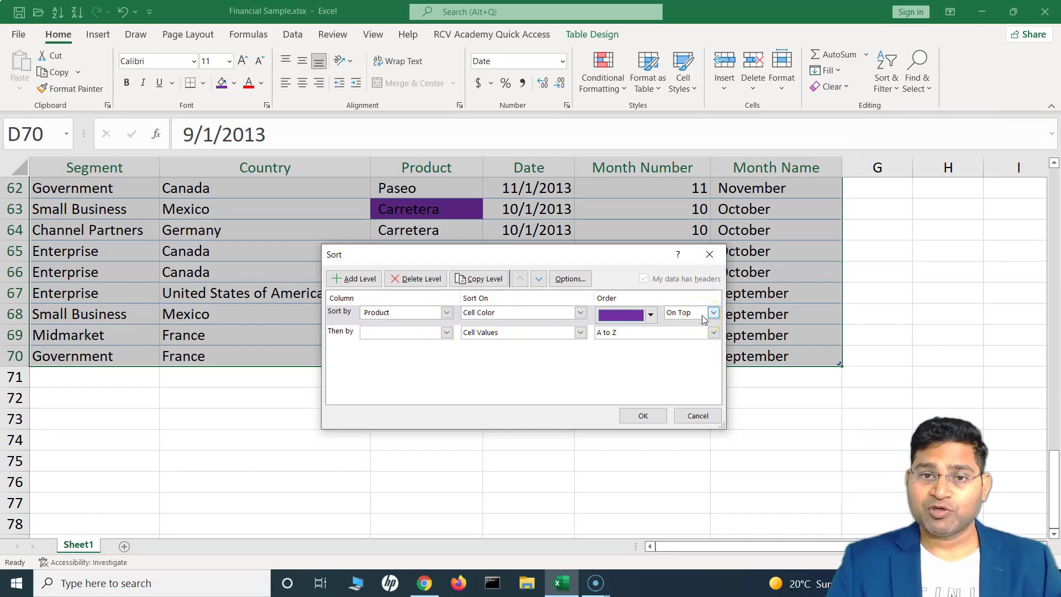
left_click(377, 333)
left_click(376, 364)
left_click(500, 332)
left_click(479, 354)
left_click(650, 334)
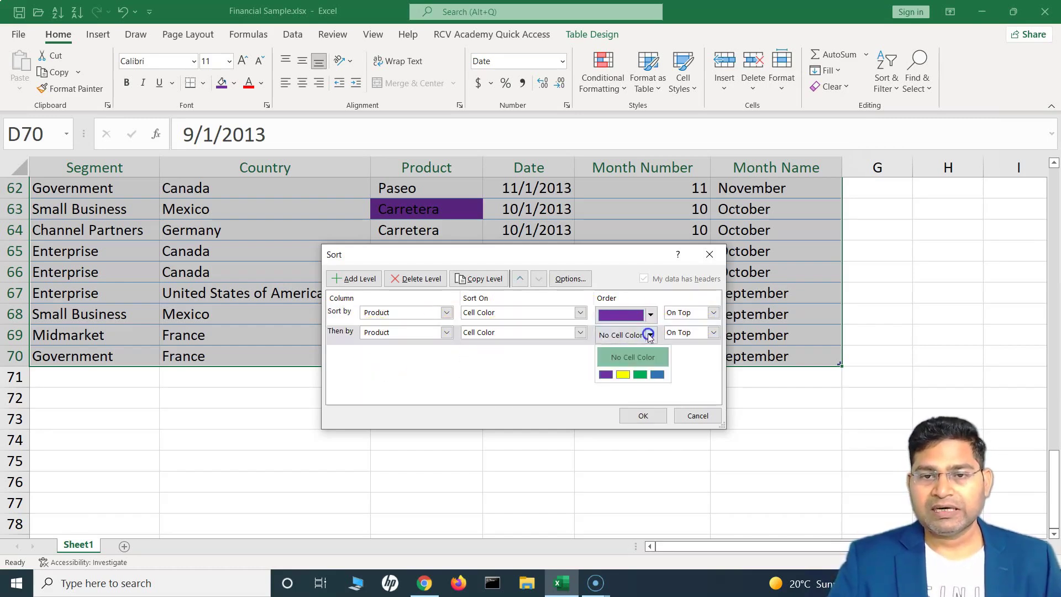
left_click(644, 378)
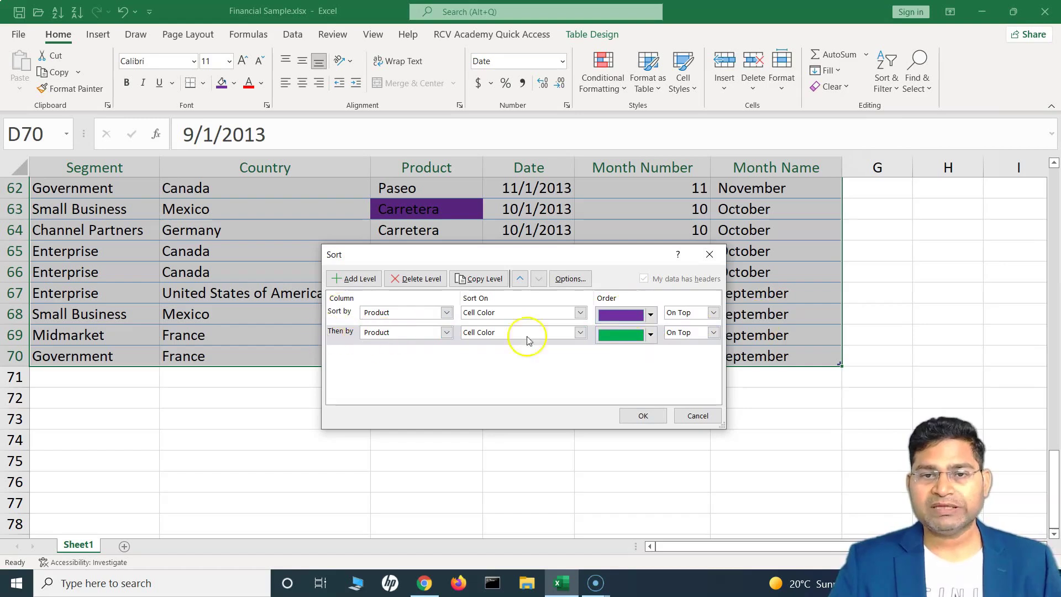
Add third and fourth Product Cell Color levels with yellow and blue on top.
left_click(354, 278)
left_click(415, 352)
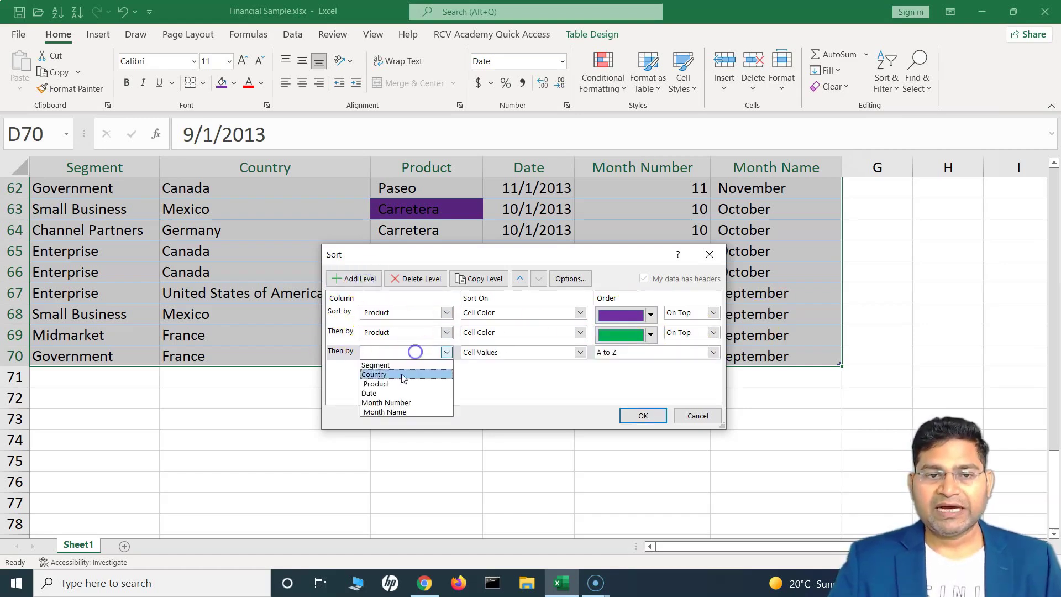
left_click(376, 383)
left_click(485, 352)
left_click(487, 374)
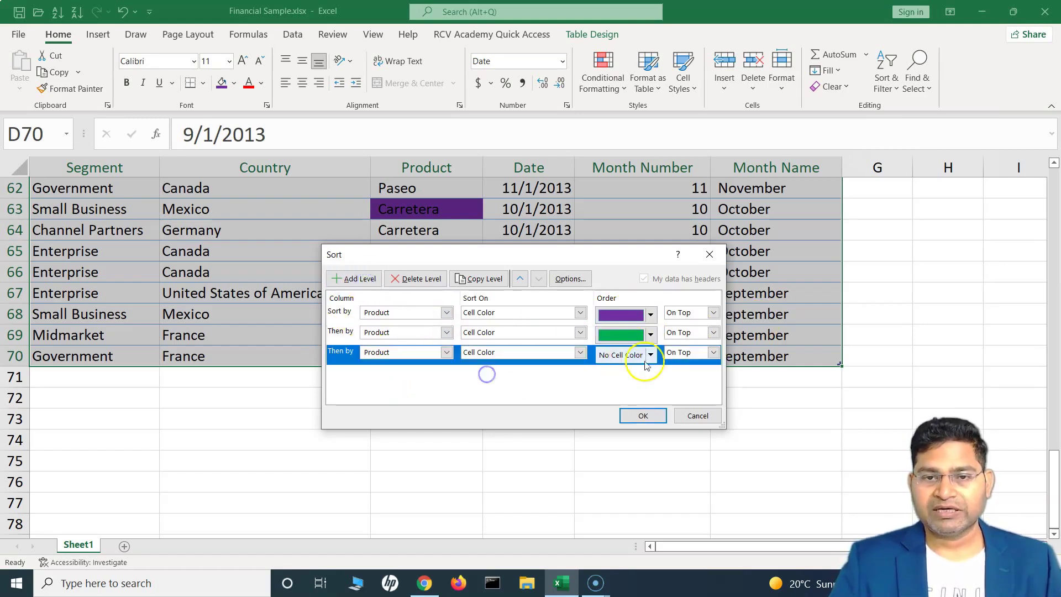
left_click(651, 354)
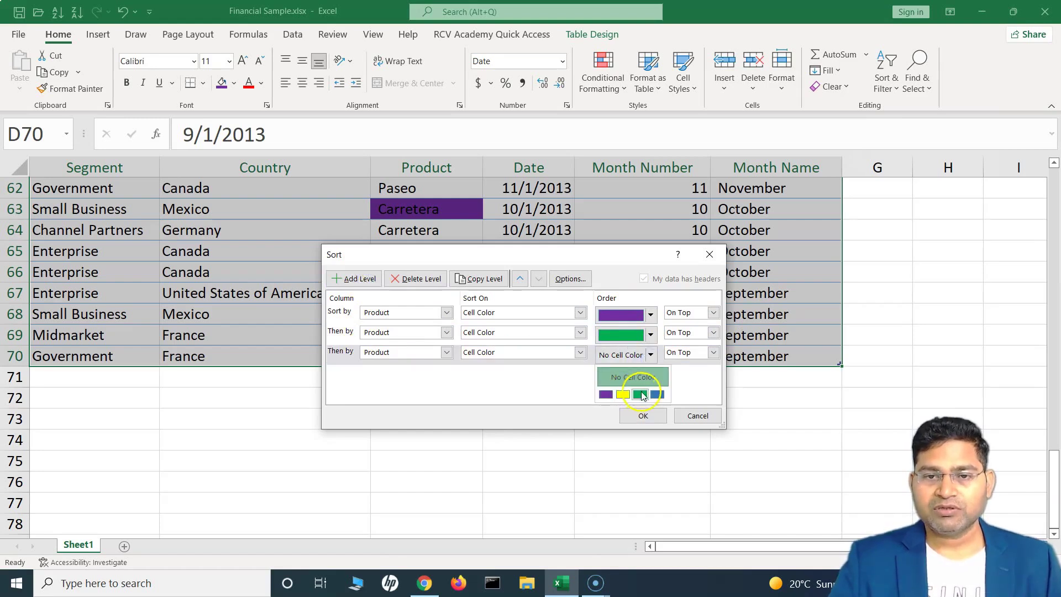
left_click(623, 394)
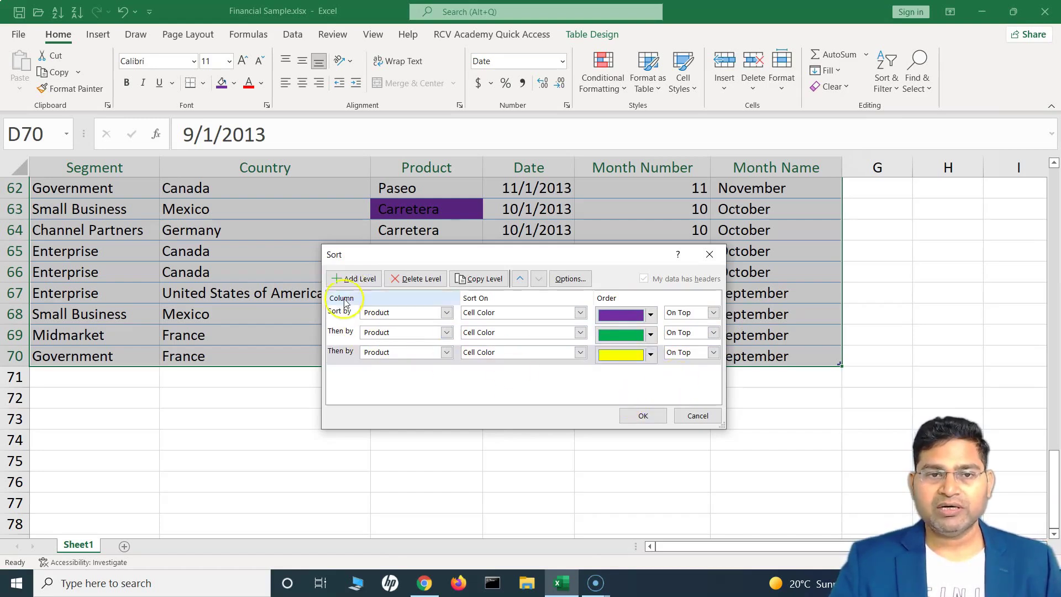
left_click(354, 278)
left_click(407, 372)
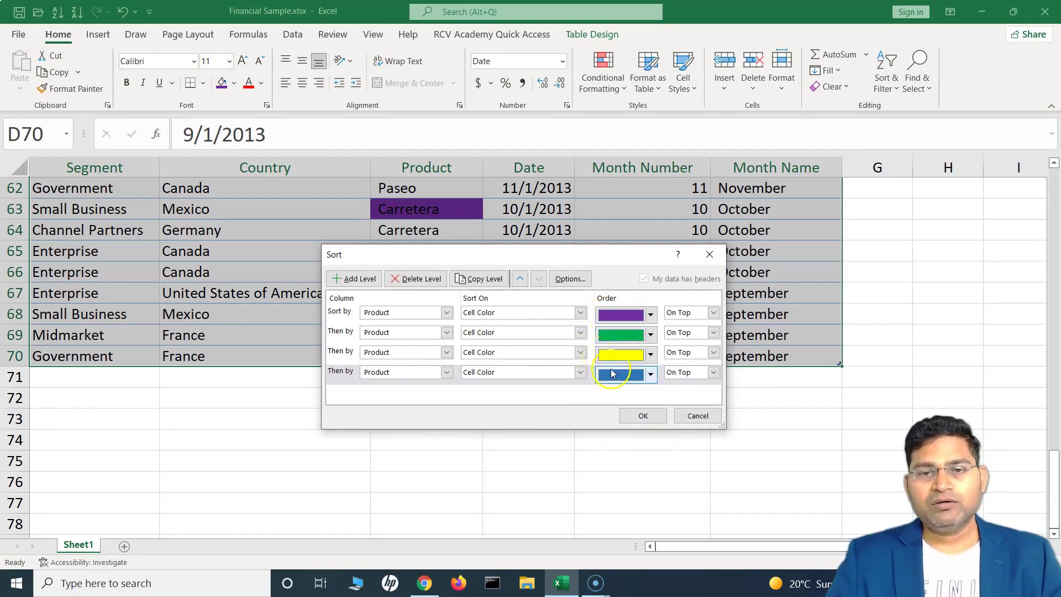
left_click(585, 401)
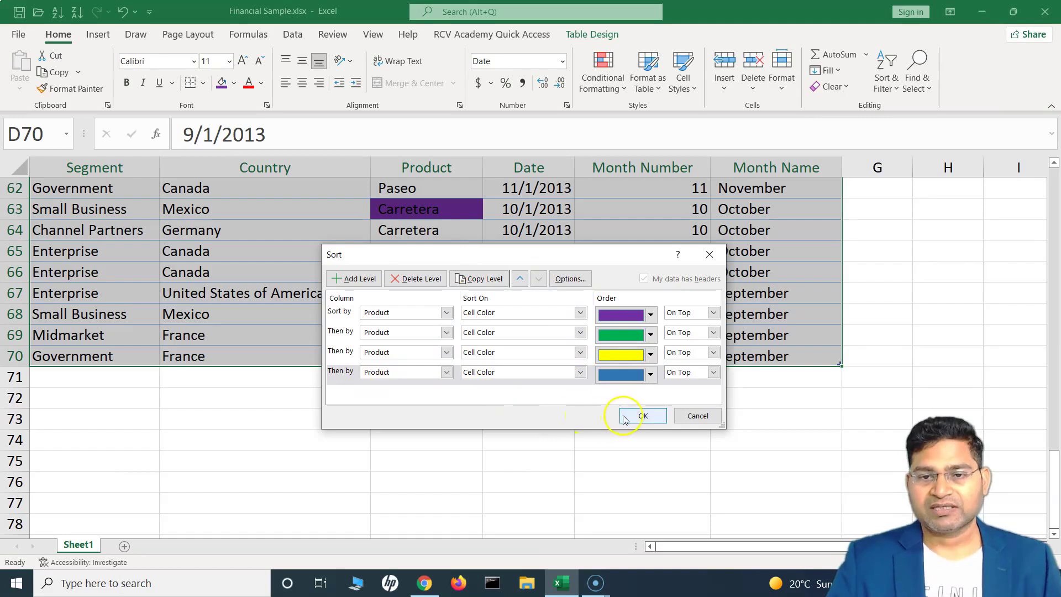
Apply the four-level Product colour sort to the table.
left_click(642, 416)
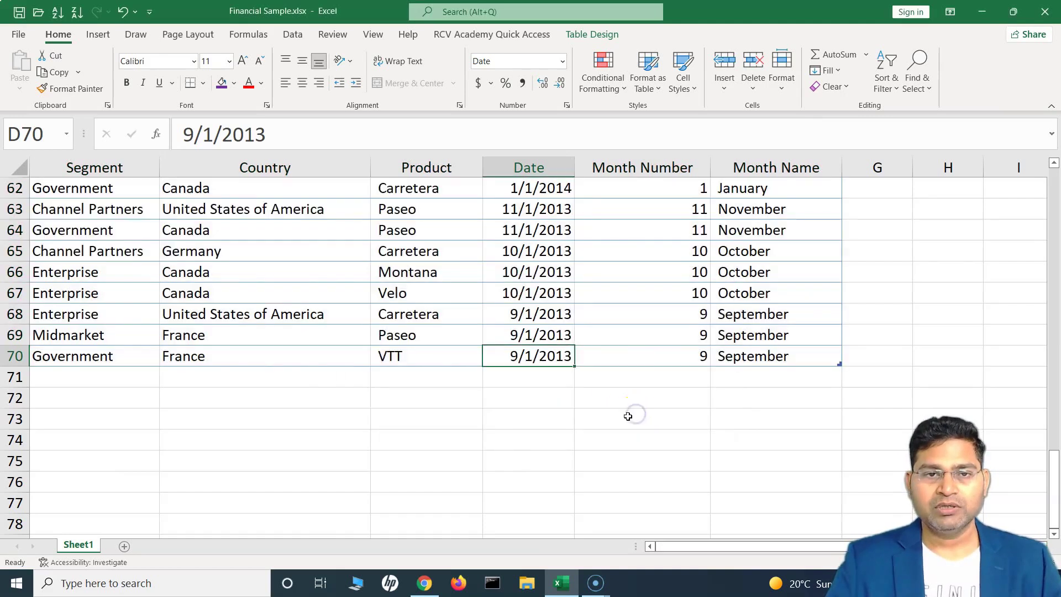
scroll(474, 421, "up", 19)
scroll(476, 425, "up", 2)
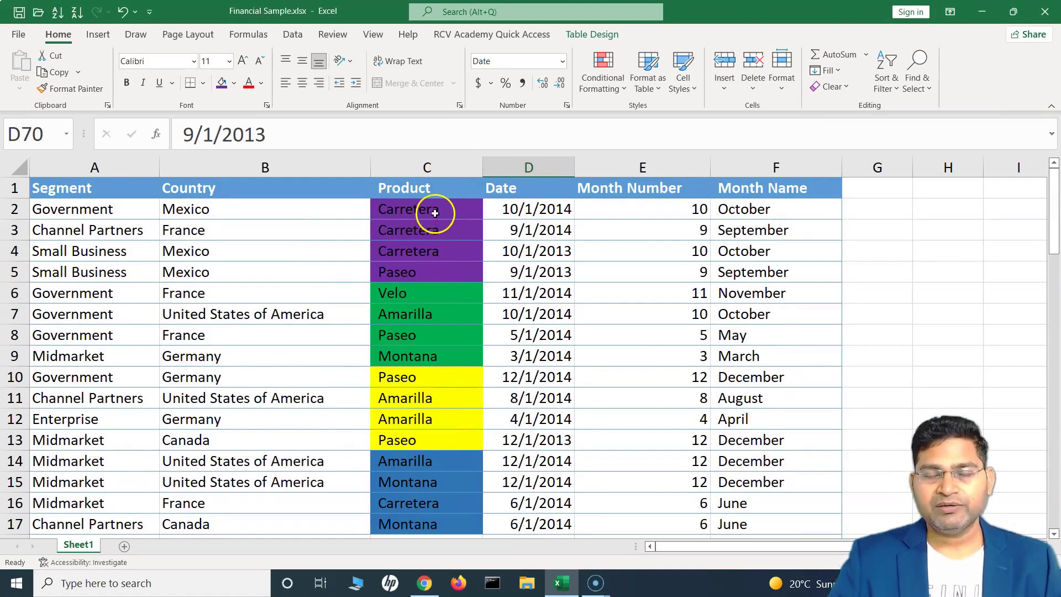
Select the purple Carretera cells at the top and scroll through the sheet to check the colour order.
left_click_drag(440, 208, 454, 401)
scroll(442, 446, "down", 2)
scroll(422, 326, "down", 5)
scroll(422, 355, "up", 5)
left_click(432, 441)
left_click(439, 423)
scroll(431, 442, "down", 18)
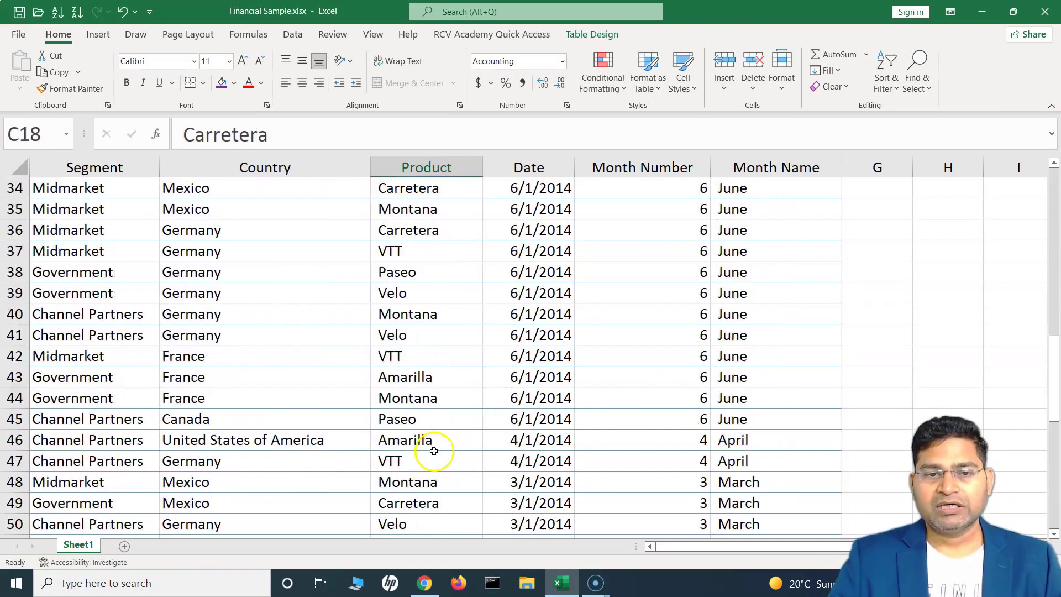
scroll(420, 469, "up", 20)
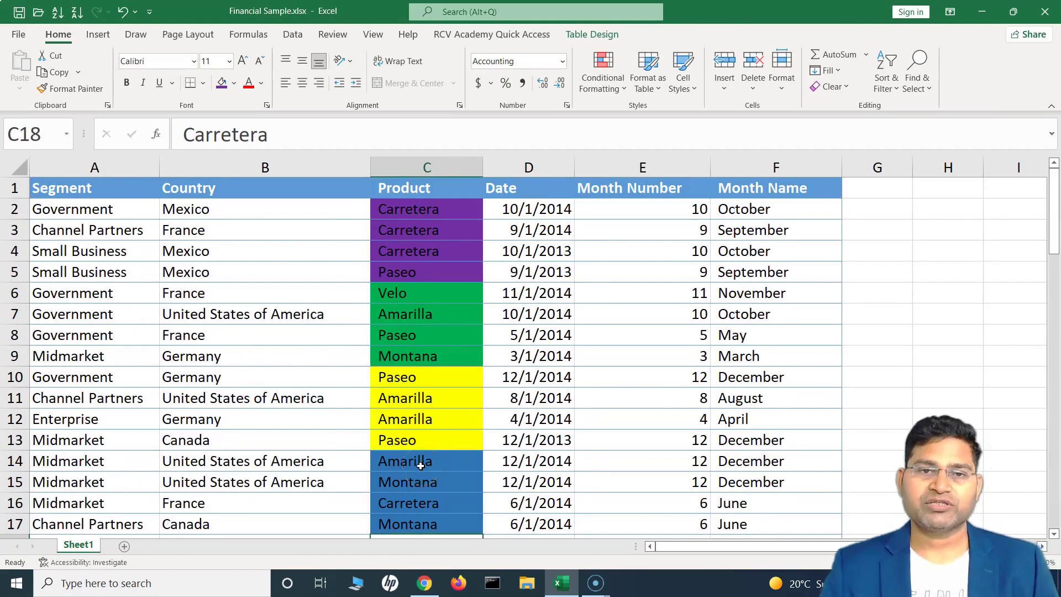
Reopen Custom Sort and change the first level's colour from purple to No Cell Color.
left_click(898, 102)
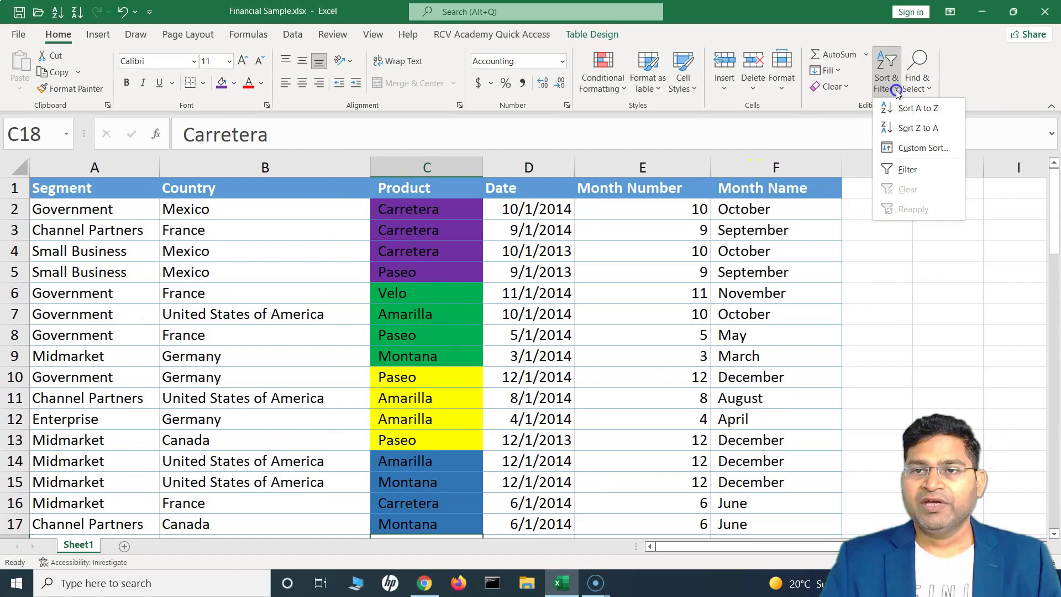
left_click(895, 150)
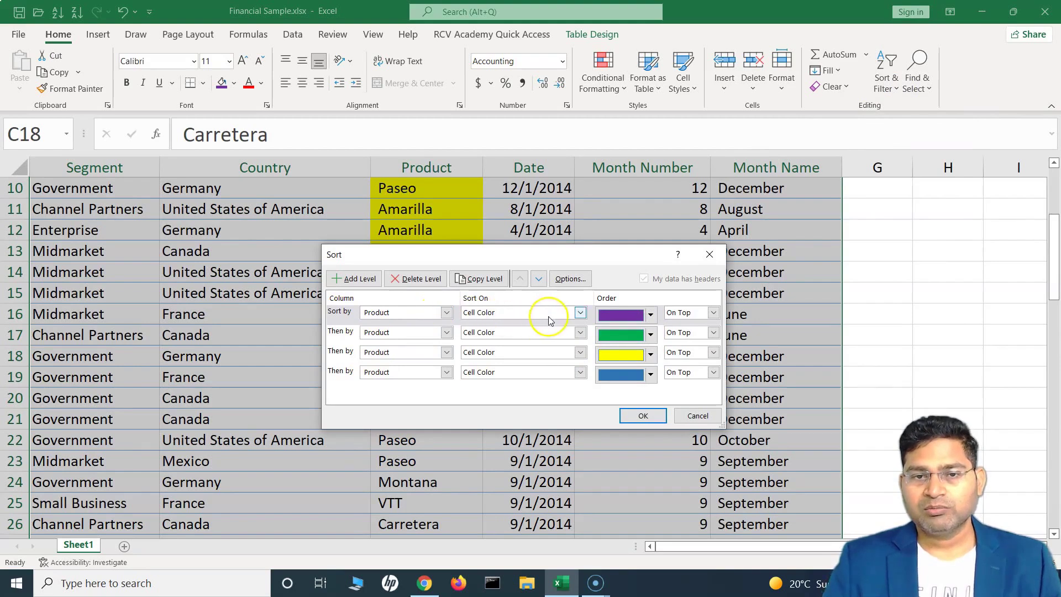
left_click(651, 315)
left_click(640, 338)
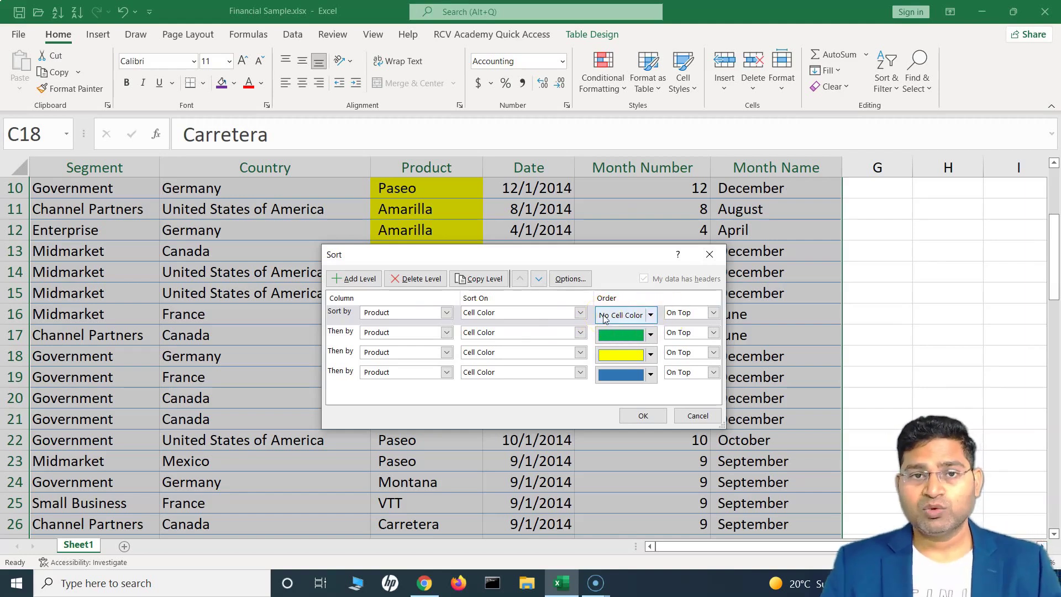
left_click(623, 337)
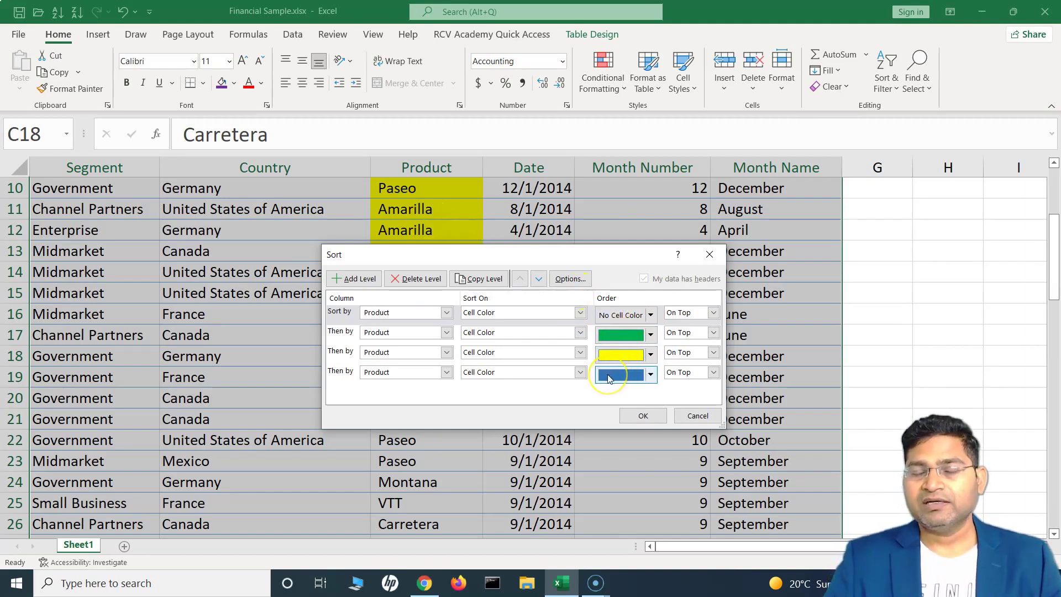
Apply the revised sort, scroll through the new colour order, then undo it with Ctrl+Z.
left_click(642, 416)
scroll(469, 438, "up", 3)
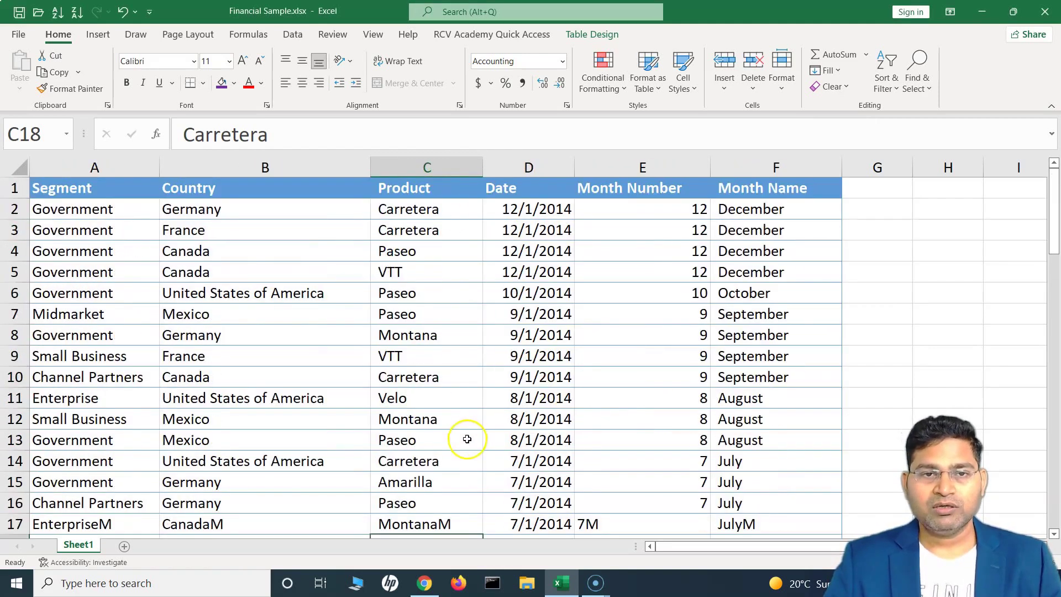
scroll(415, 386, "down", 16)
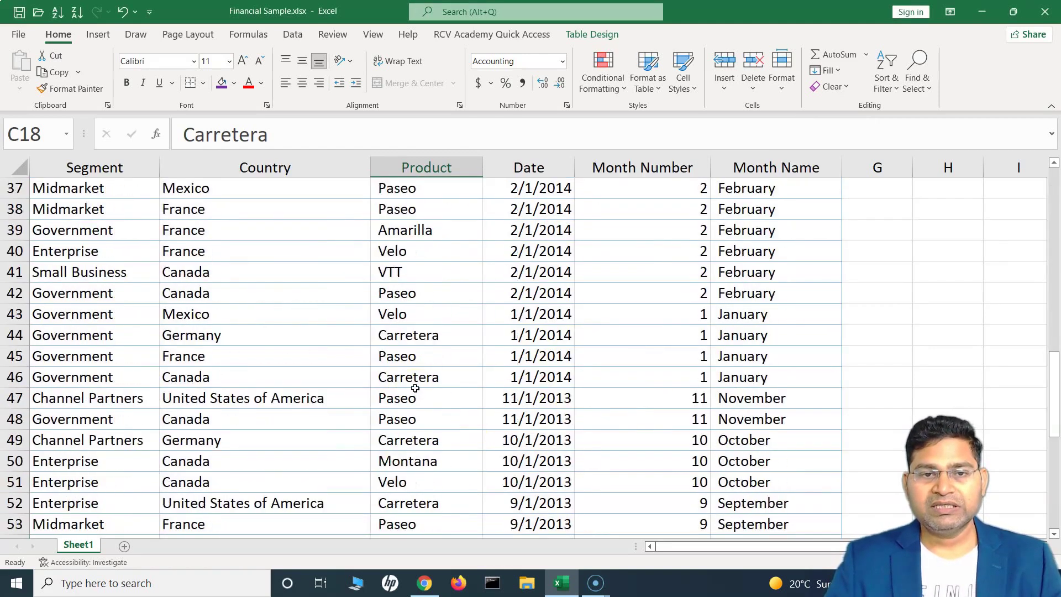
scroll(414, 332, "down", 2)
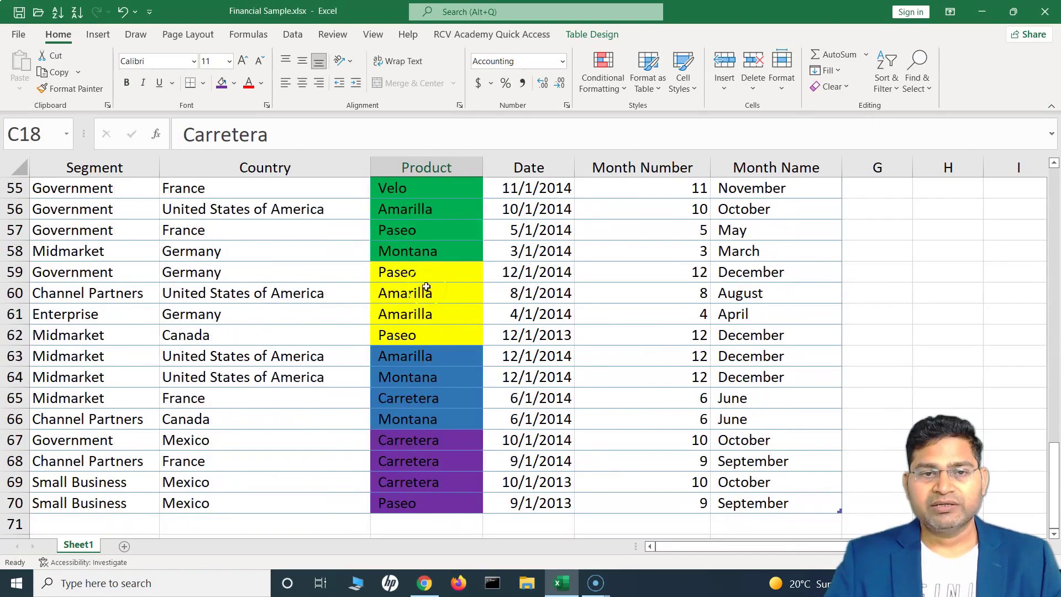
scroll(421, 491, "down", 1)
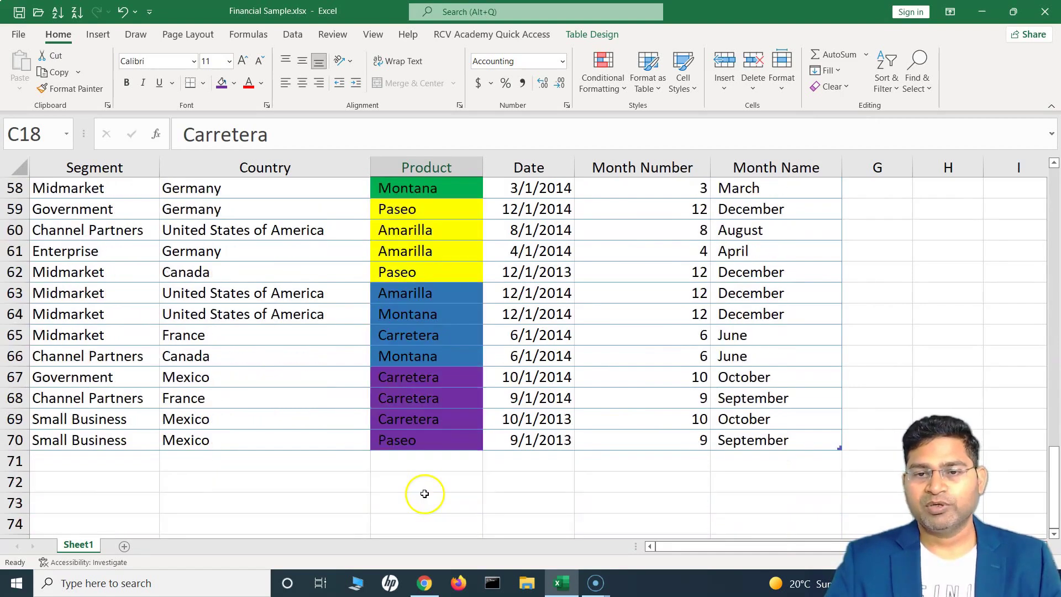
scroll(424, 493, "up", 4)
scroll(424, 493, "up", 2)
scroll(426, 481, "down", 5)
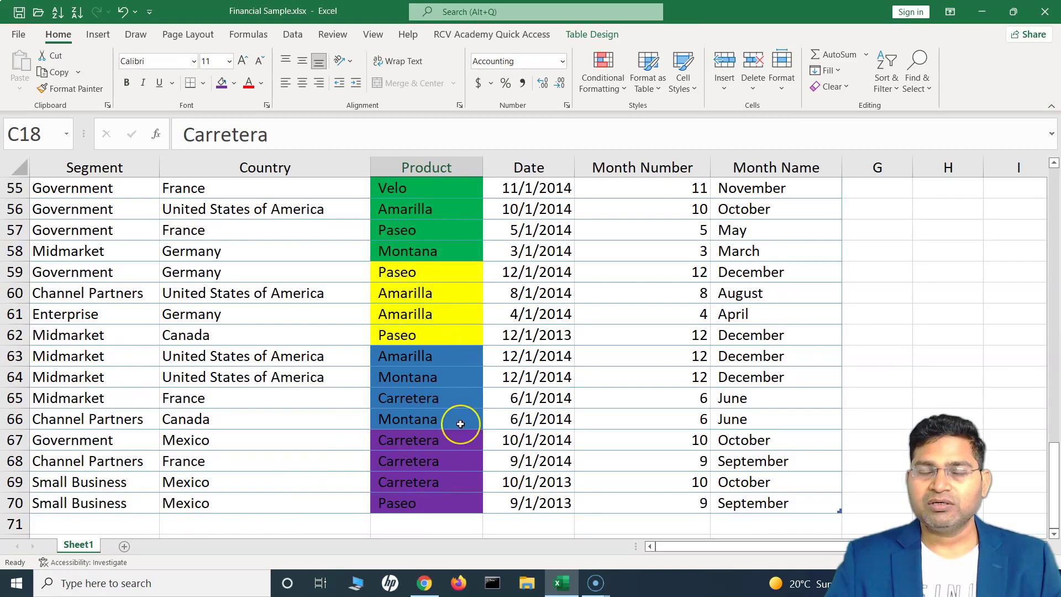
scroll(460, 424, "down", 18)
key("ctrl+z")
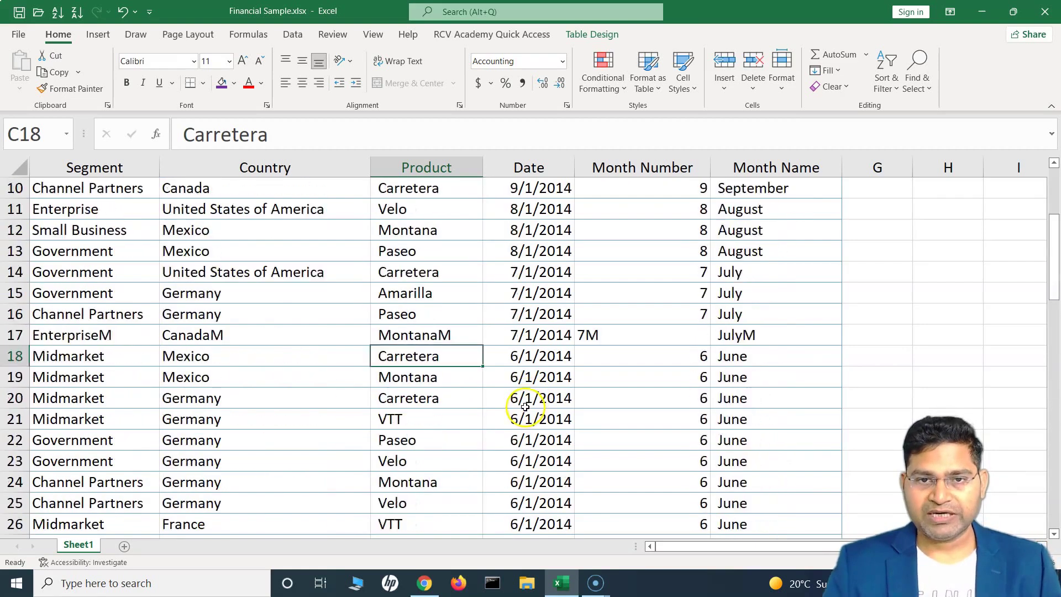
Reopen Custom Sort and inspect the second level's Sort On options, keeping Cell Color.
left_click(900, 83)
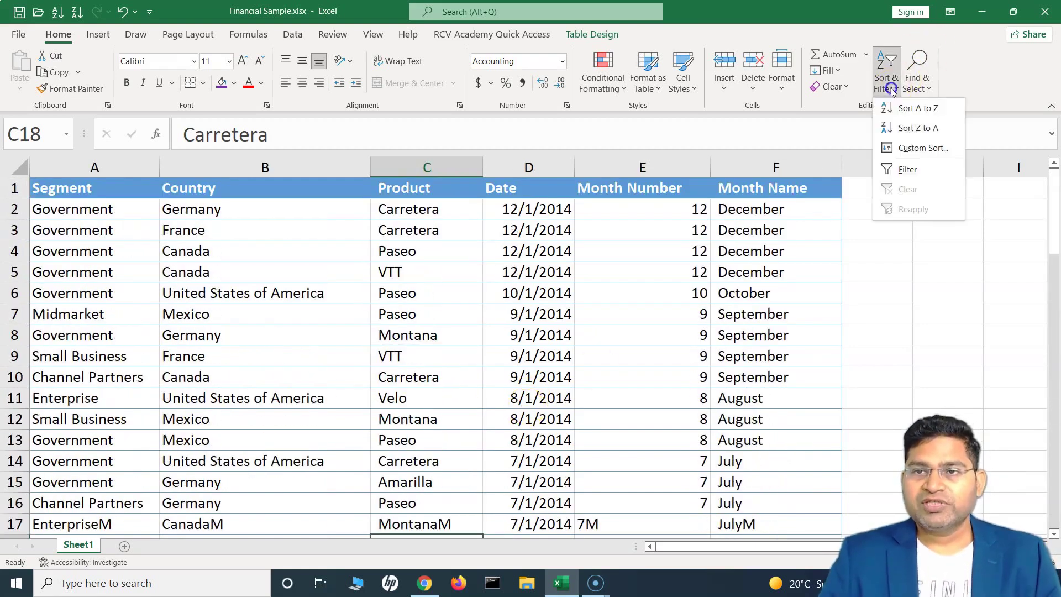
left_click(893, 152)
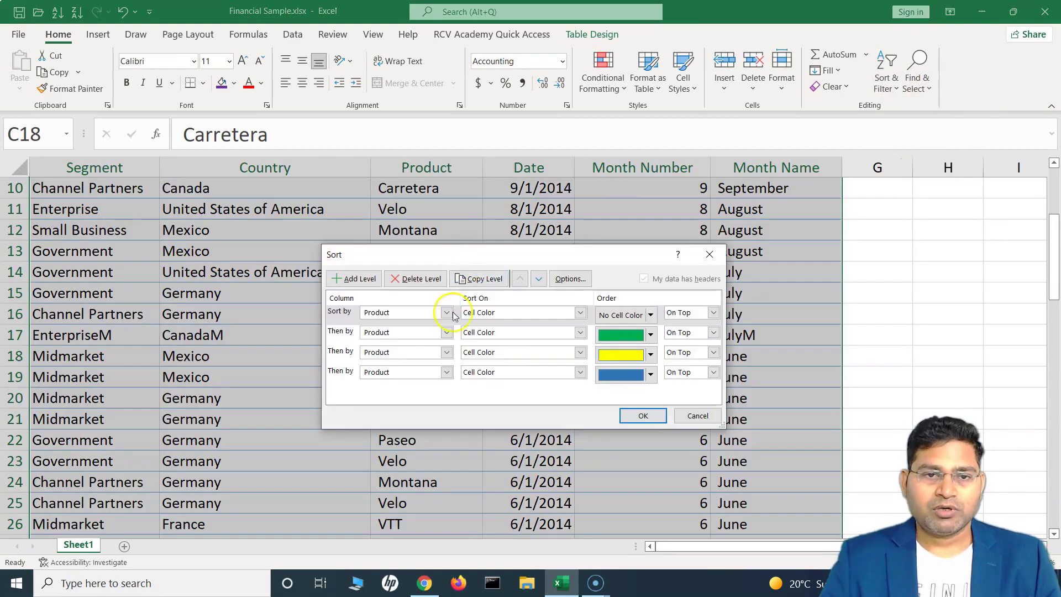
left_click(515, 332)
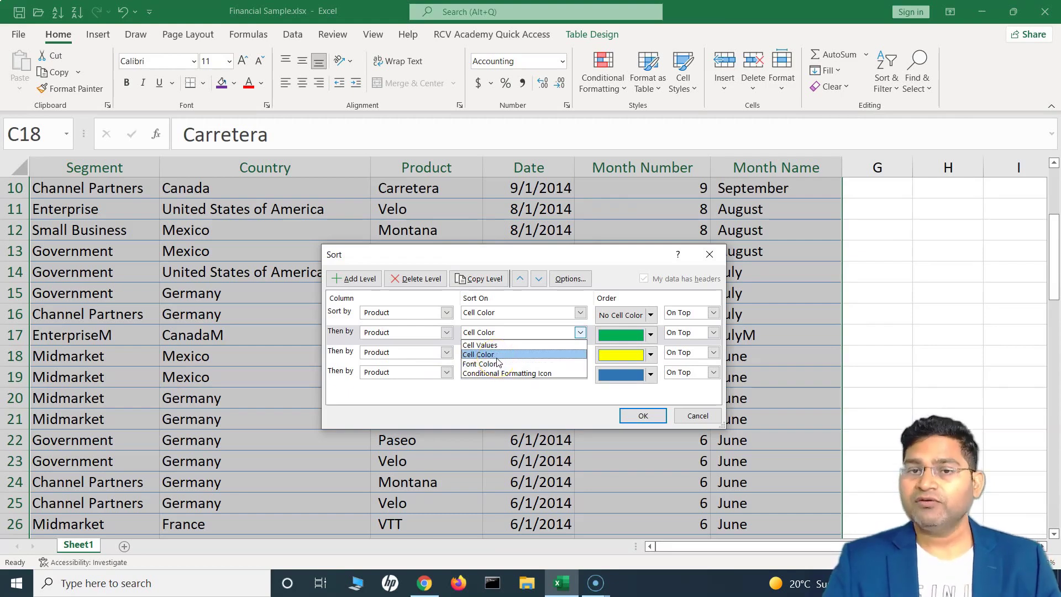
left_click(699, 417)
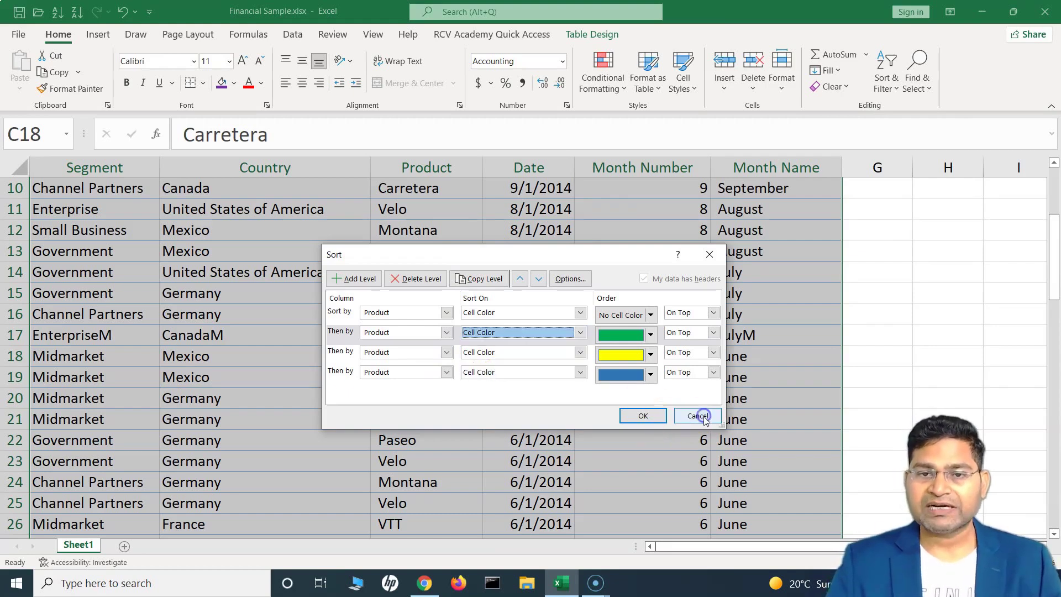
Cancel the Sort dialog and make the Country text red in B14, B20, B26 and B31.
left_click(698, 416)
left_click(210, 272)
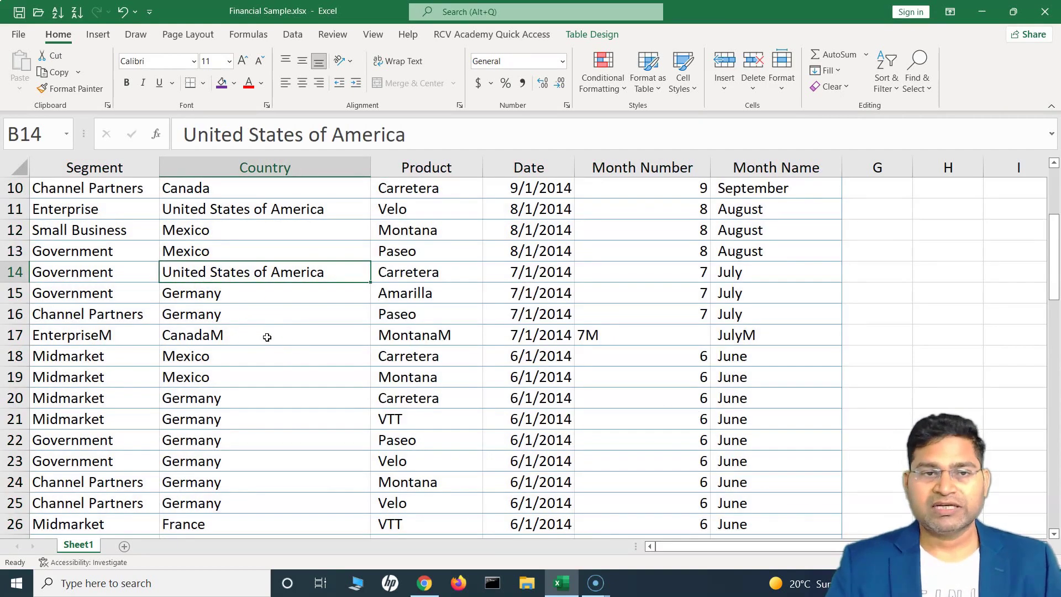
left_click(250, 87)
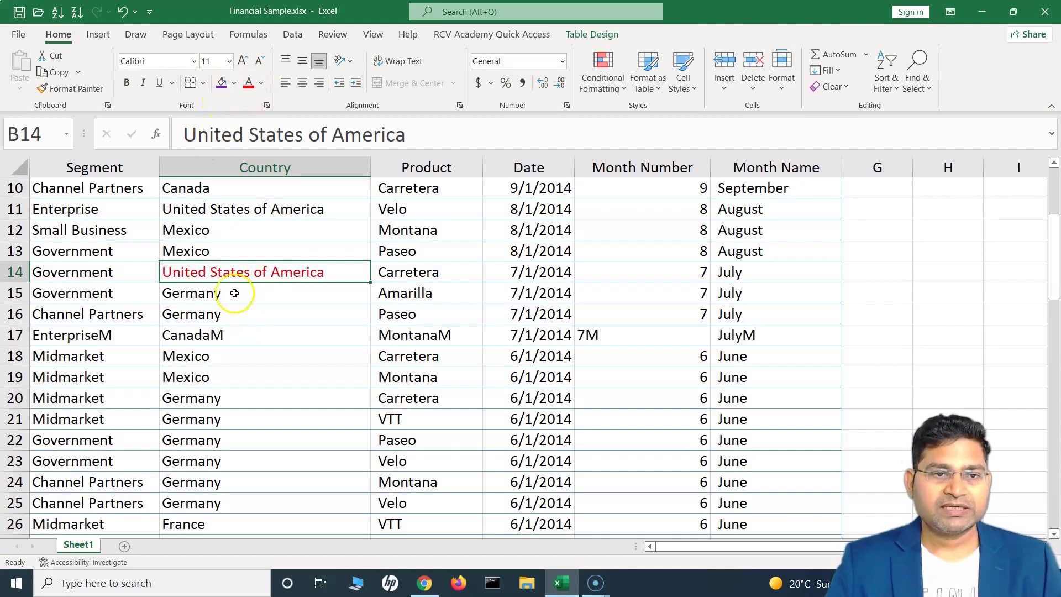
left_click(220, 404)
left_click(251, 84)
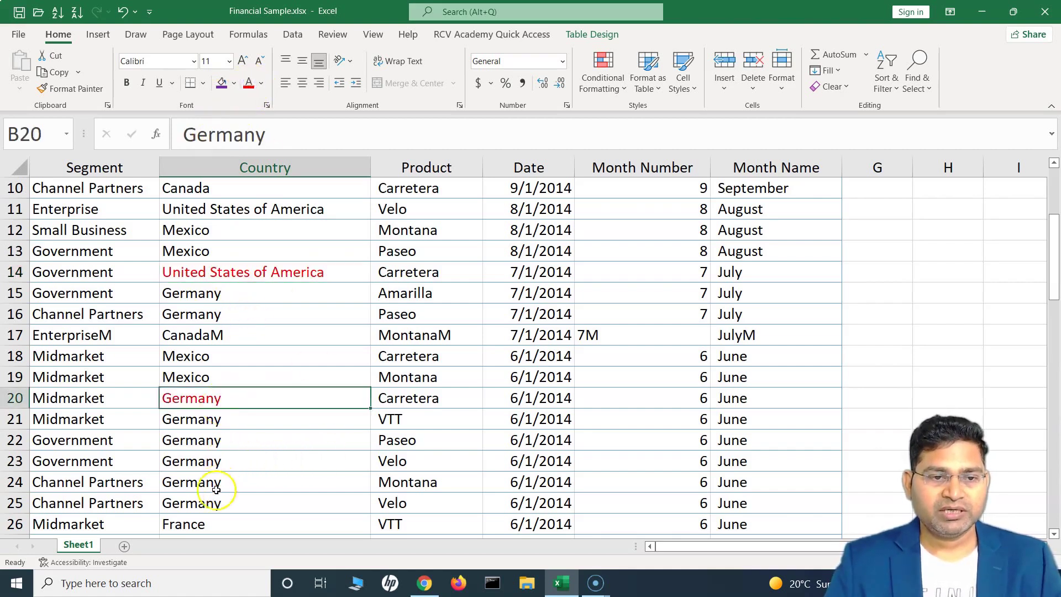
left_click(206, 525)
left_click(249, 84)
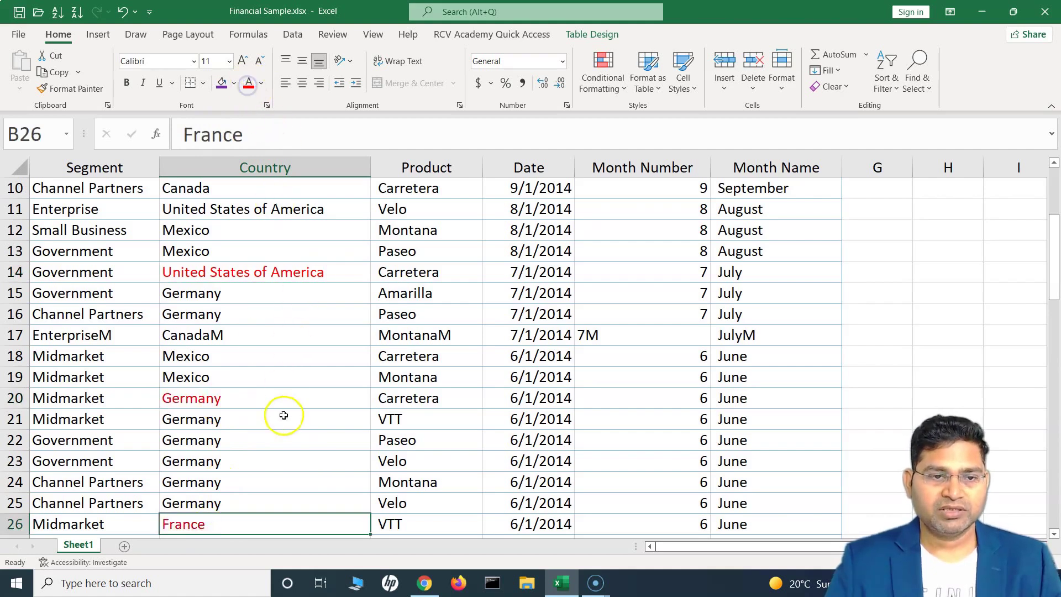
scroll(276, 416, "down", 3)
left_click(218, 442)
left_click(248, 84)
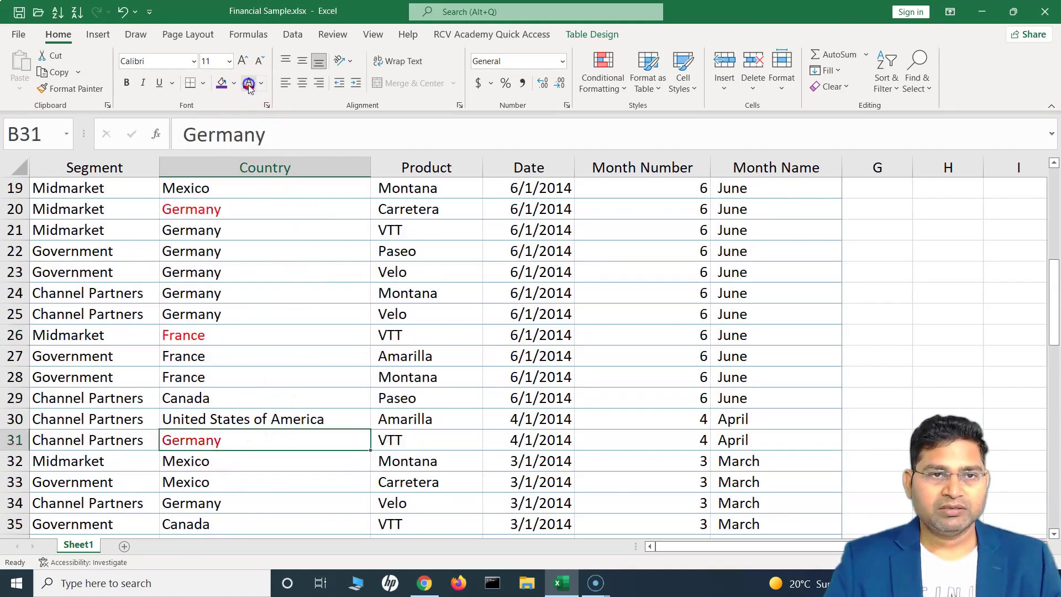
left_click(277, 117)
Make the Country text green in B27:B29 and B36:B40.
left_click_drag(248, 357, 247, 397)
left_click(262, 84)
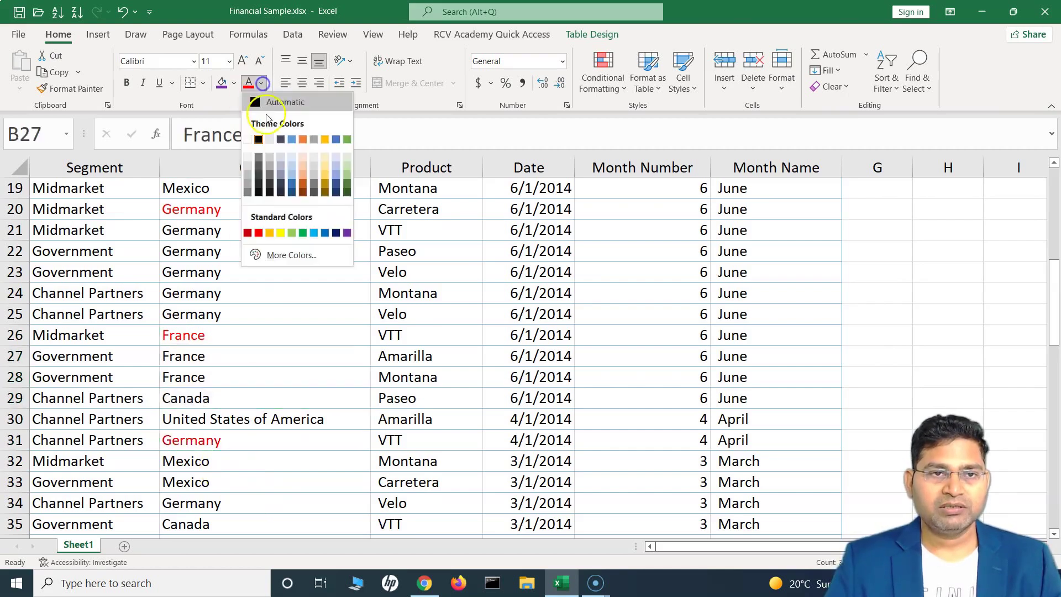
left_click(346, 184)
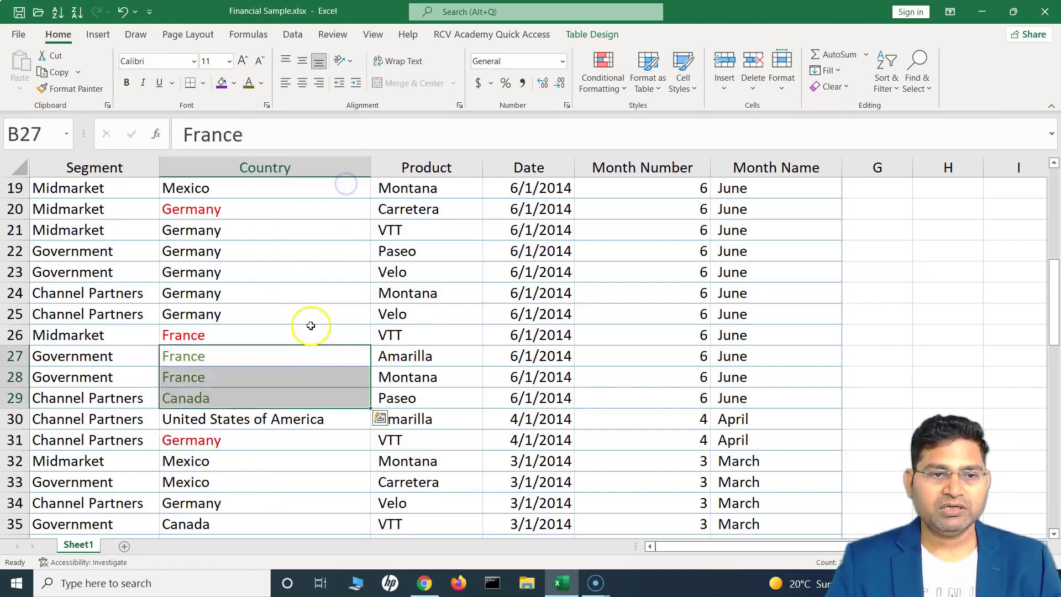
scroll(259, 420, "down", 3)
left_click_drag(243, 356, 247, 440)
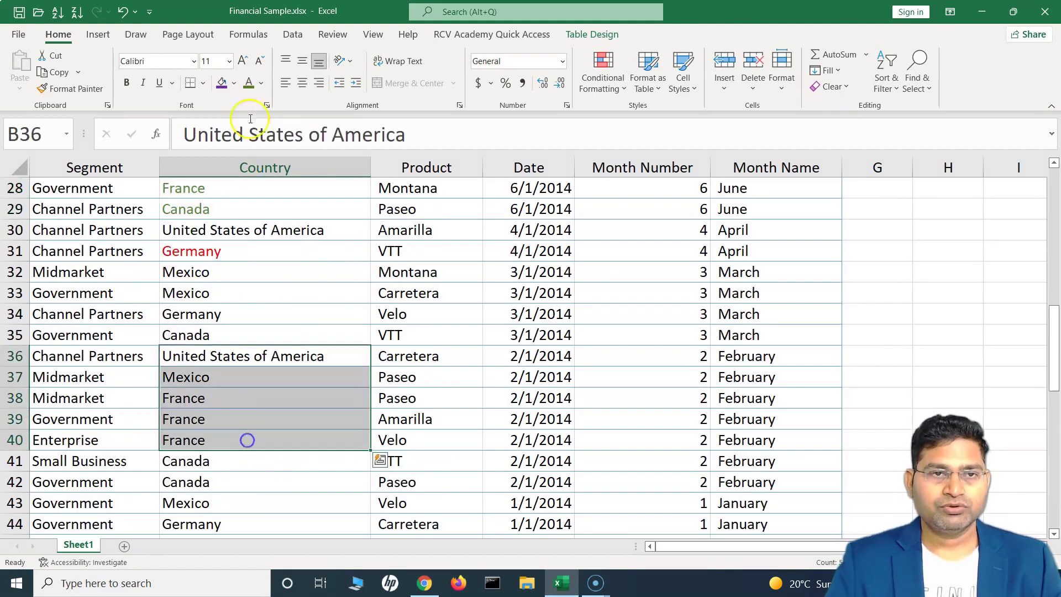
left_click(261, 83)
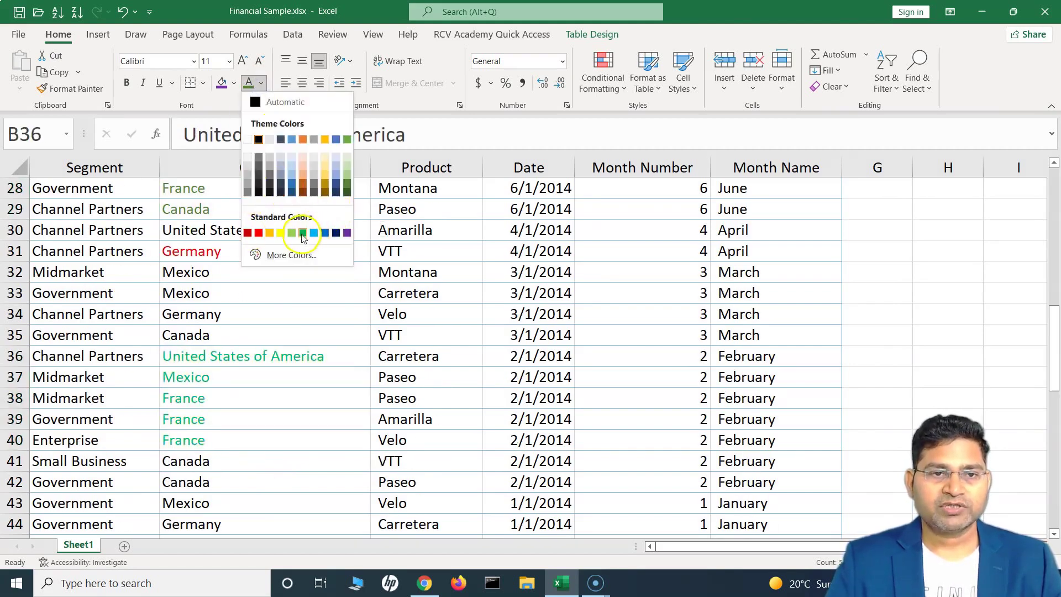
left_click(302, 233)
left_click(487, 356)
scroll(249, 404, "up", 2)
scroll(249, 403, "up", 6)
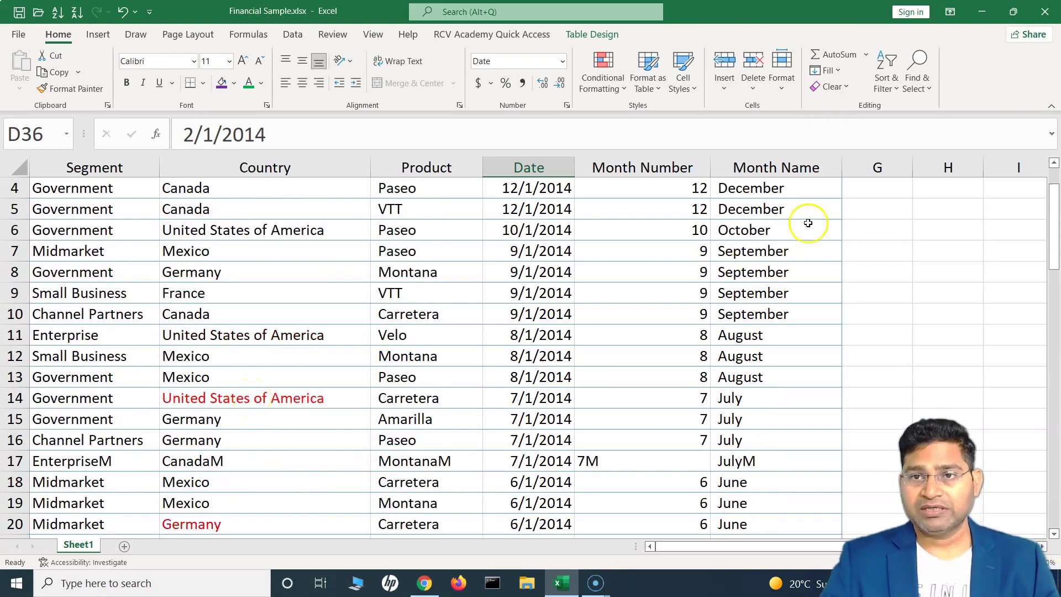
Reopen Custom Sort, add a level, then delete the empty sort levels.
left_click(895, 88)
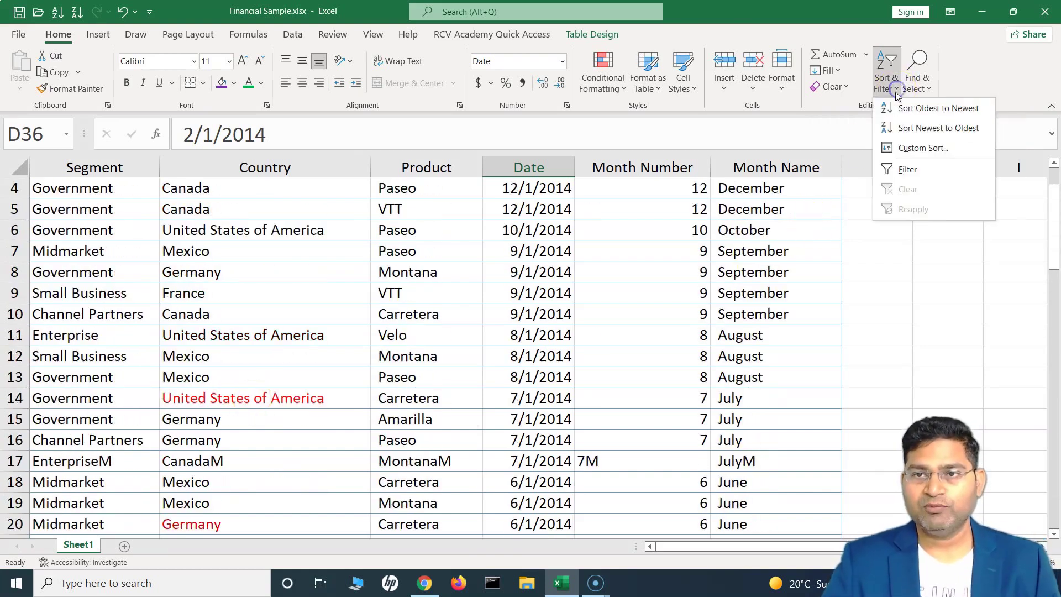
left_click(912, 149)
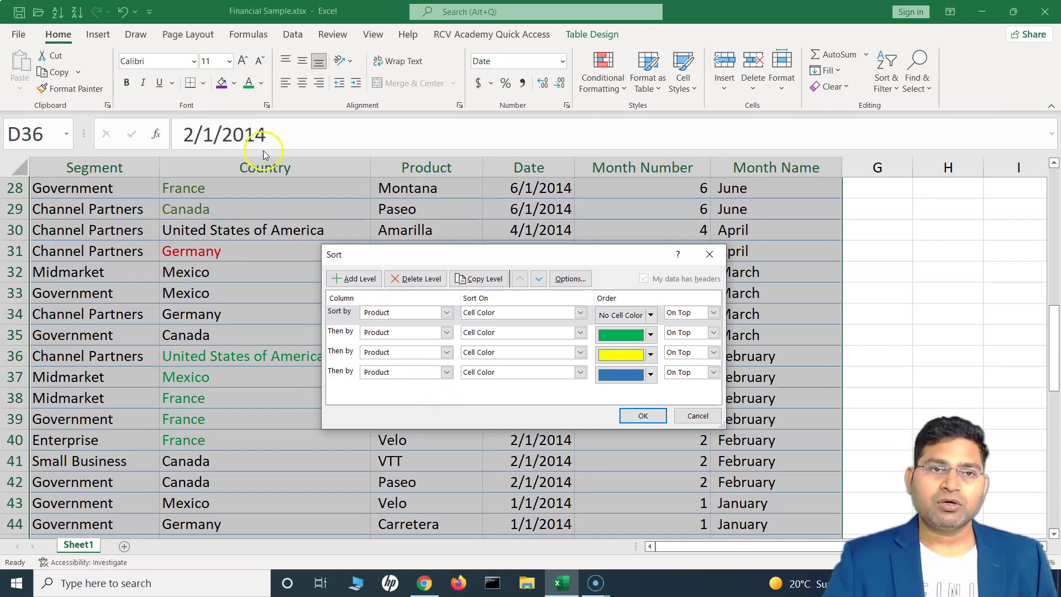
left_click(353, 278)
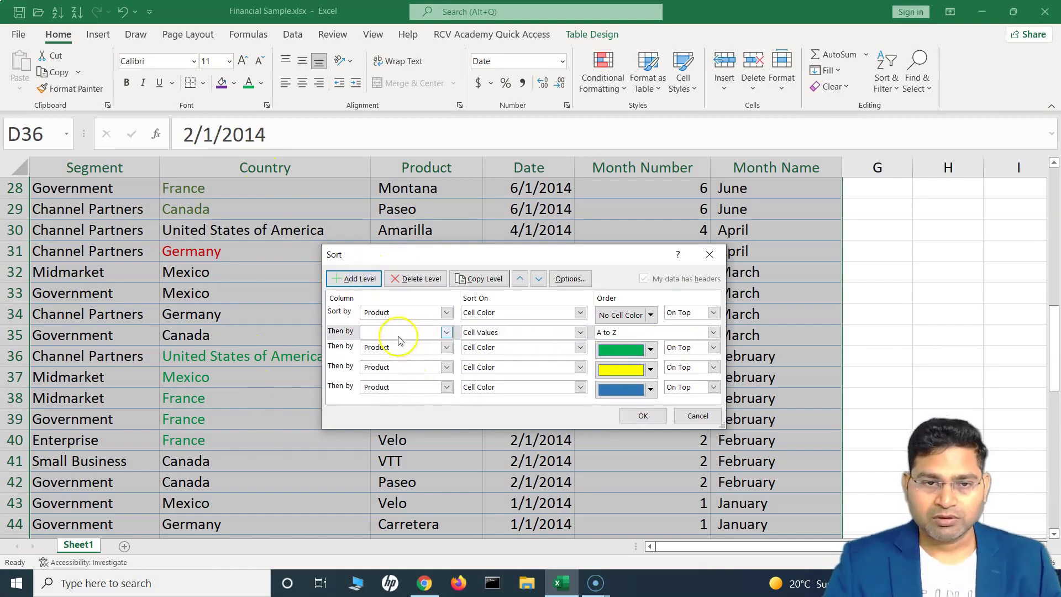
left_click(353, 330)
left_click(416, 278)
left_click(334, 381)
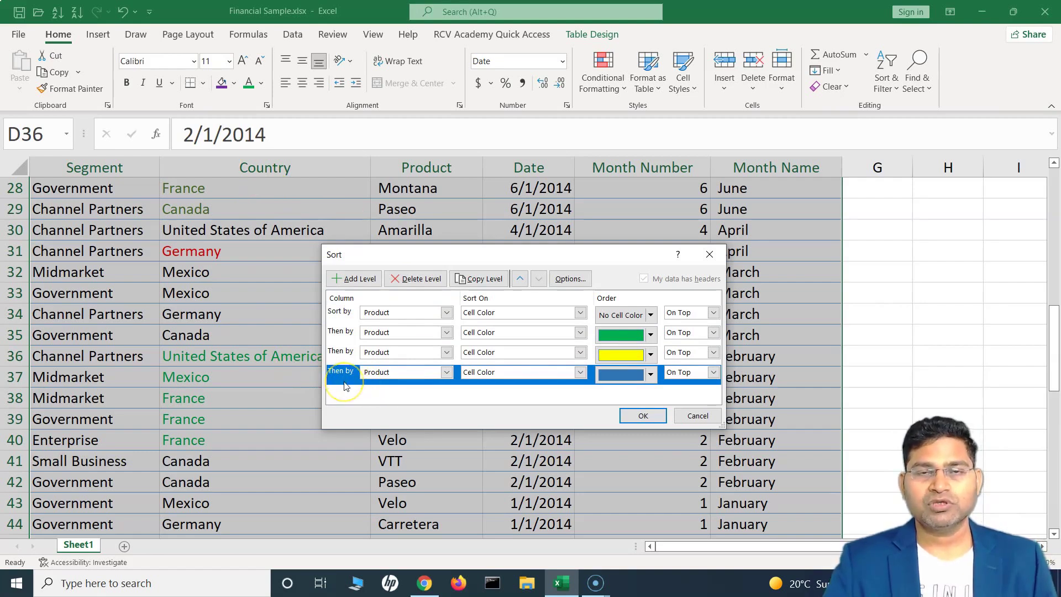
Add a new empty level after the green Product level and delete the extra one.
left_click(354, 279)
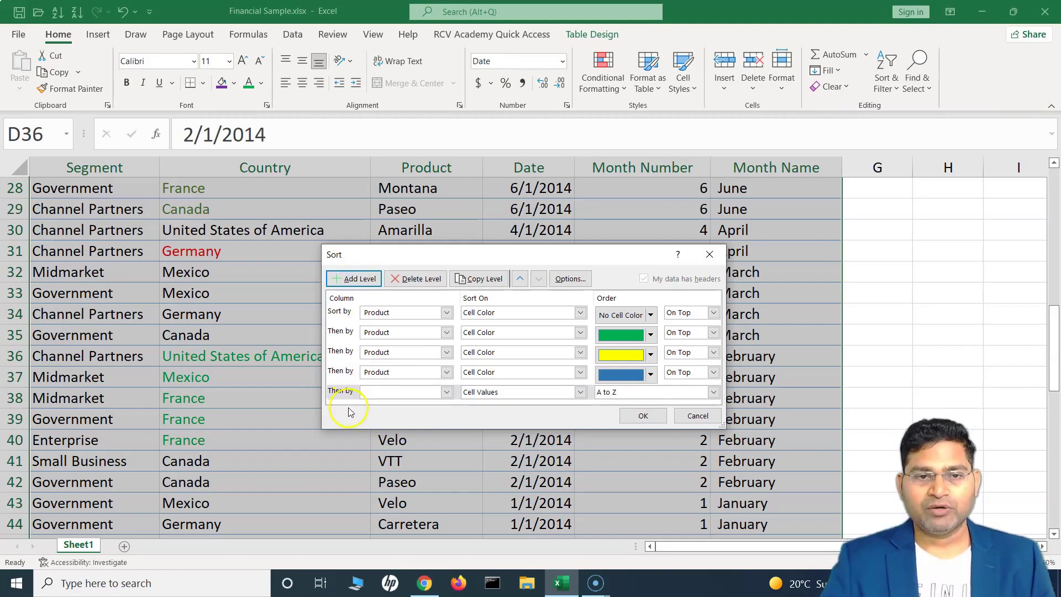
left_click(338, 332)
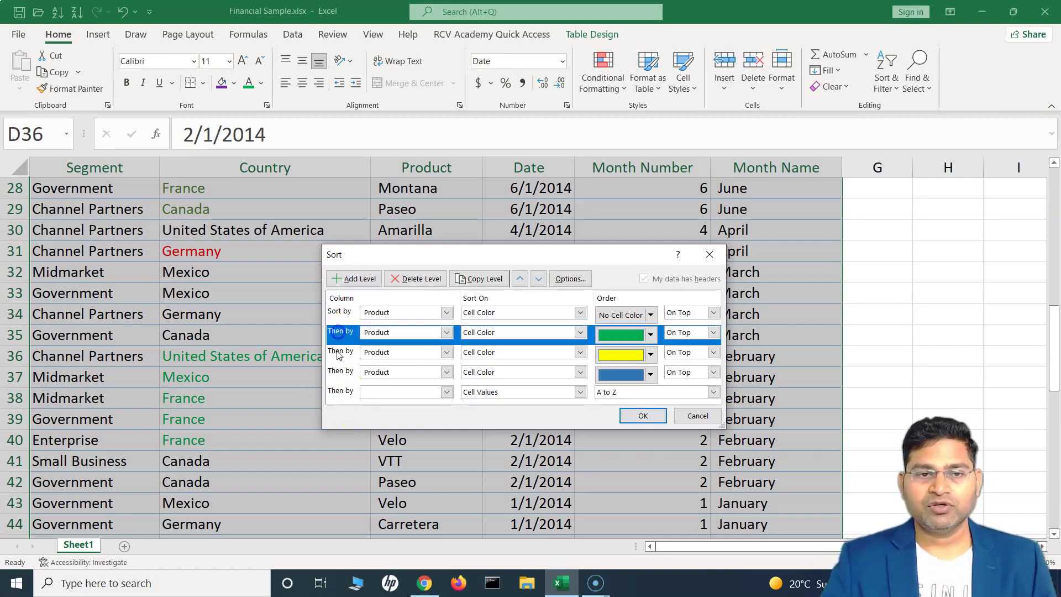
left_click(354, 279)
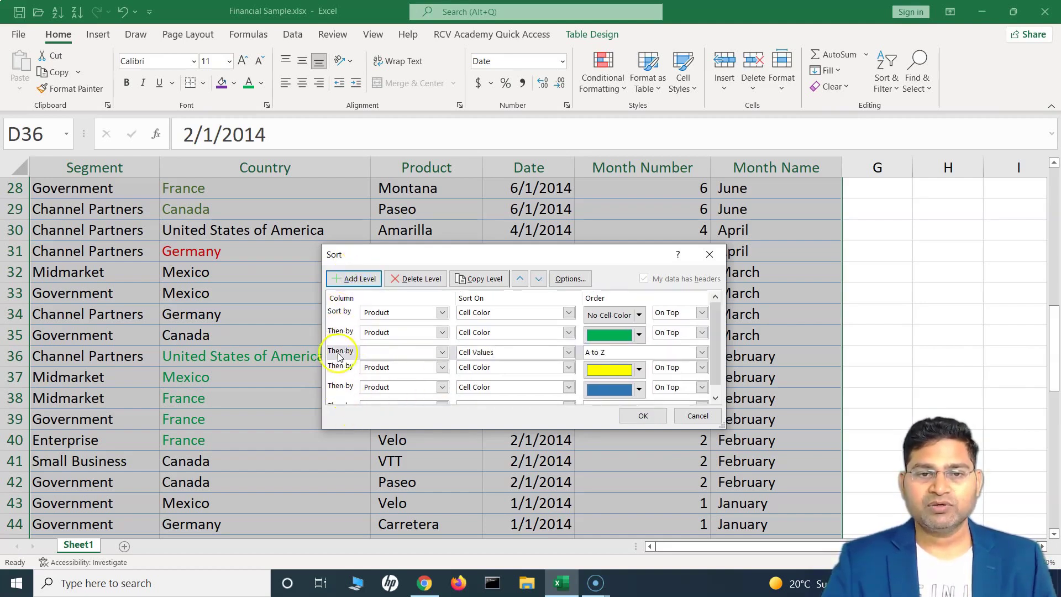
left_click(349, 353)
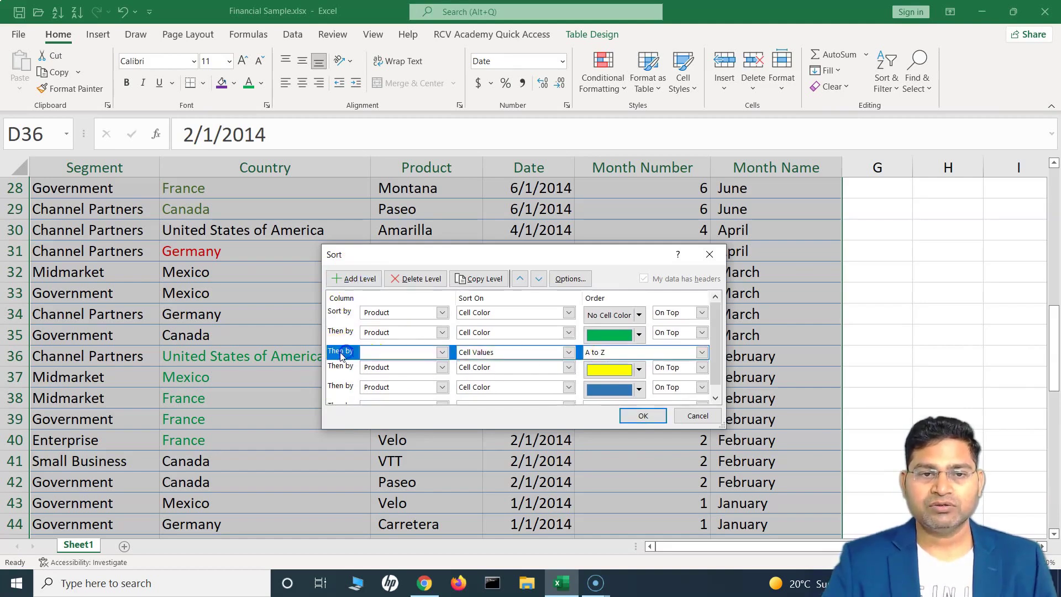
left_click(411, 280)
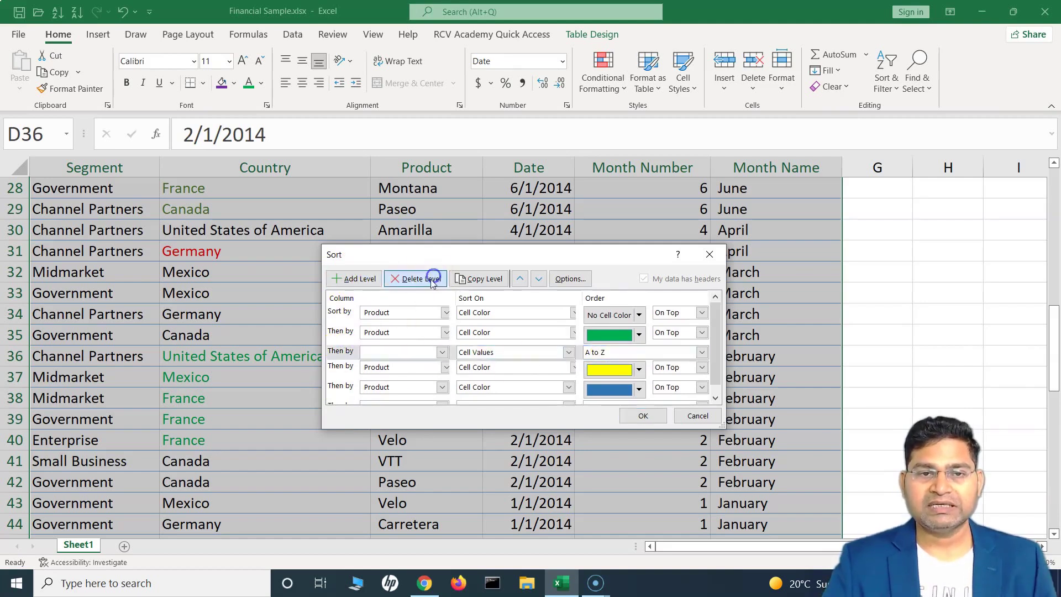
Set the blank last level to sort Country on Font Color with green on top.
left_click(341, 393)
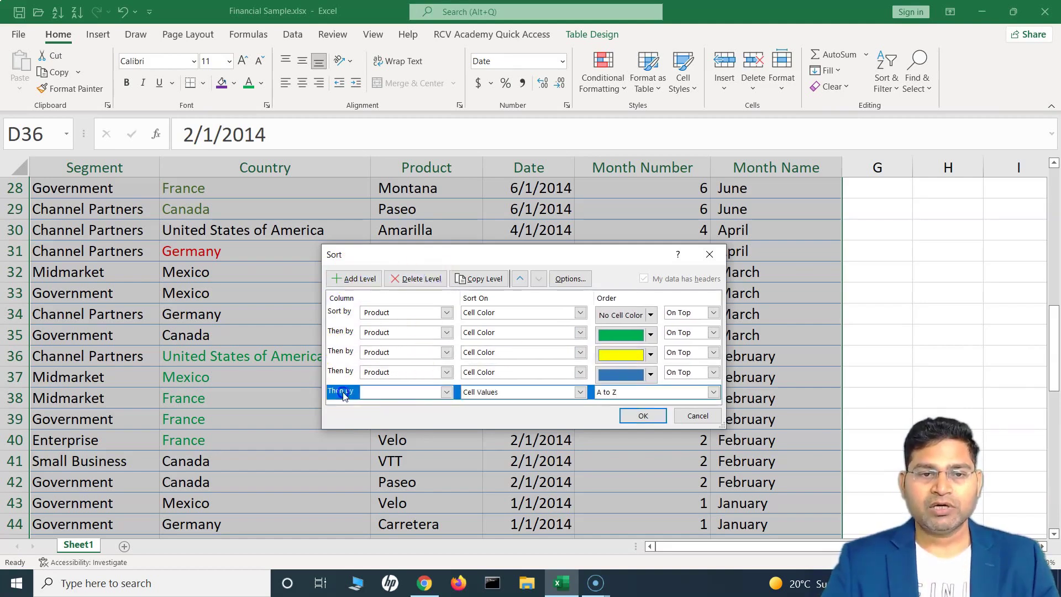
left_click(402, 393)
left_click(401, 415)
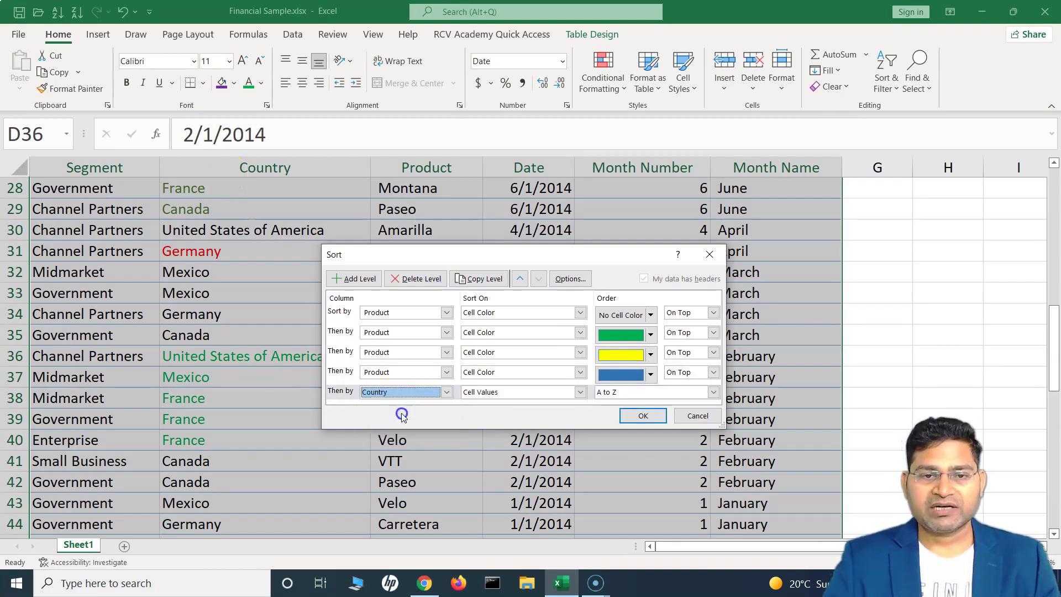
left_click(503, 394)
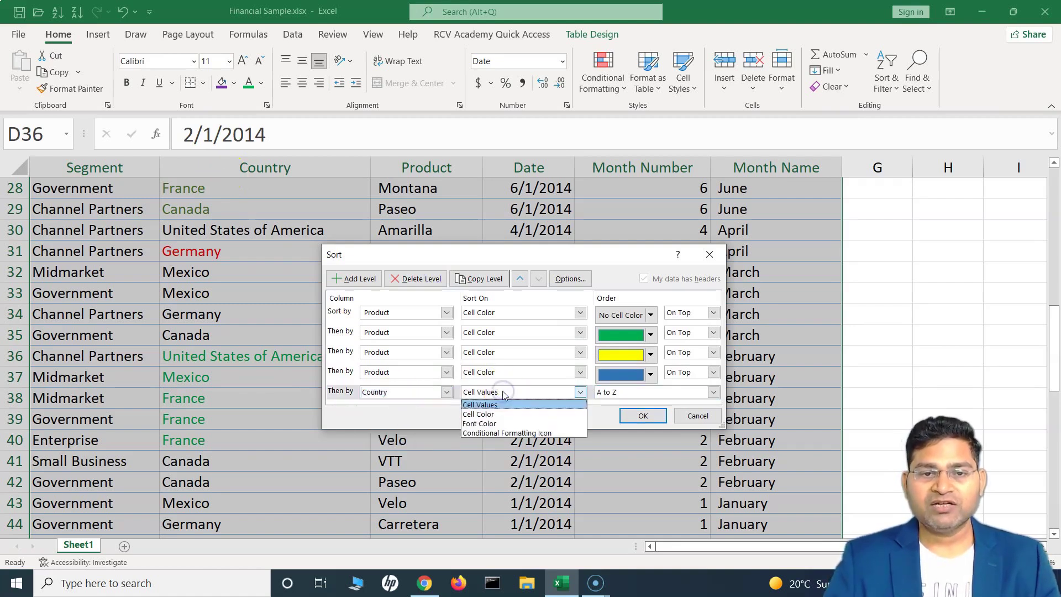
left_click(501, 425)
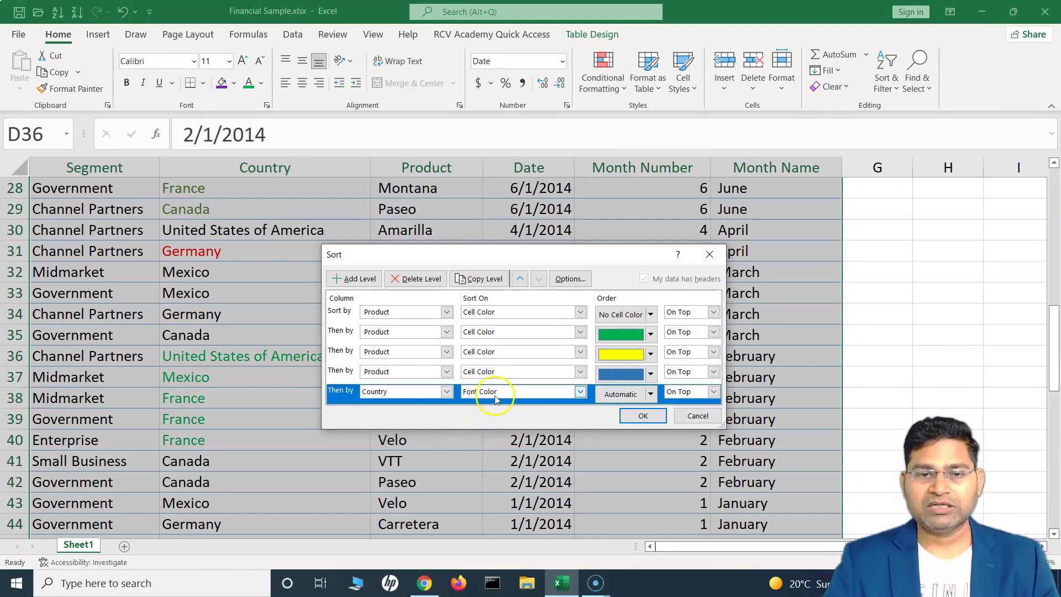
left_click(651, 395)
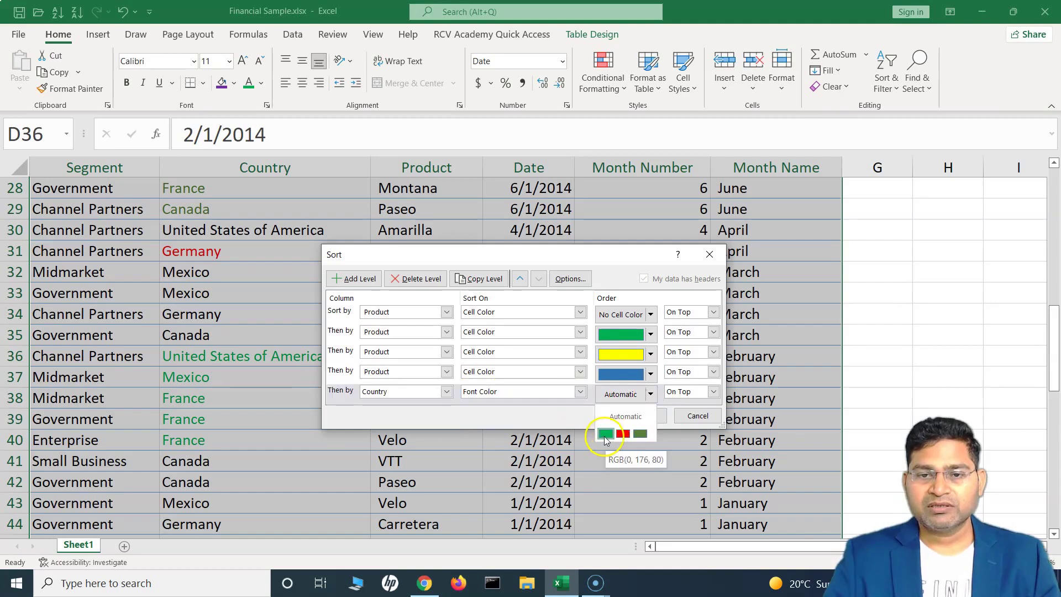
left_click(605, 435)
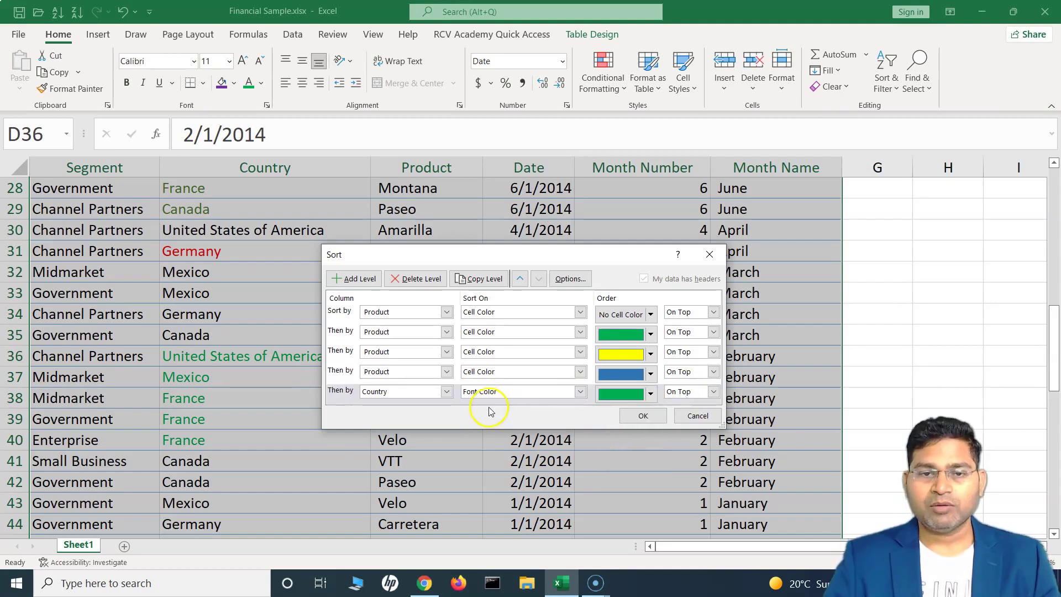
Add a Country Font Color level with red on top.
left_click(352, 279)
left_click(408, 397)
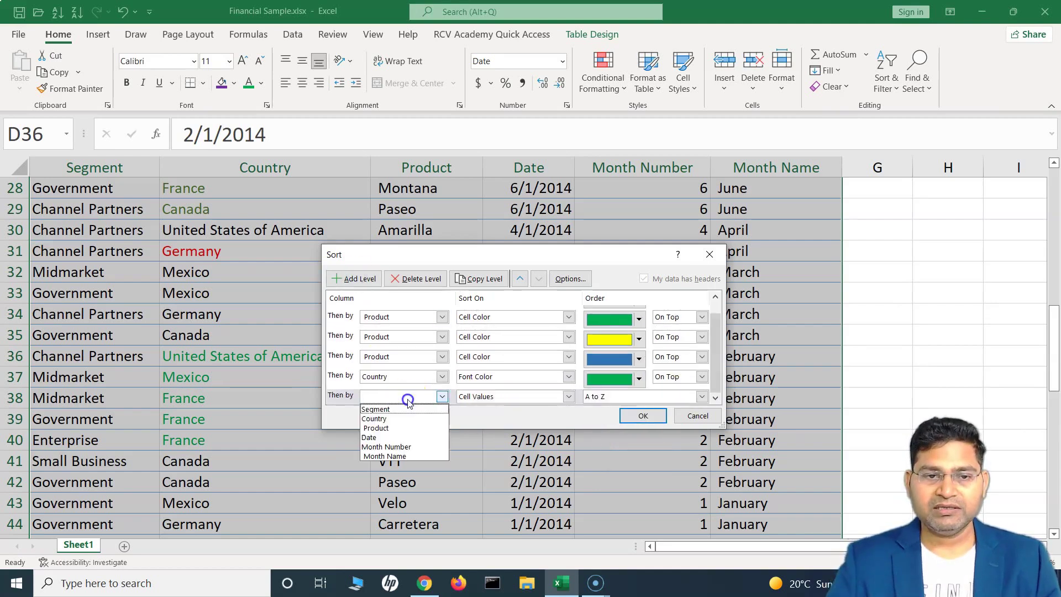
left_click(398, 420)
left_click(500, 396)
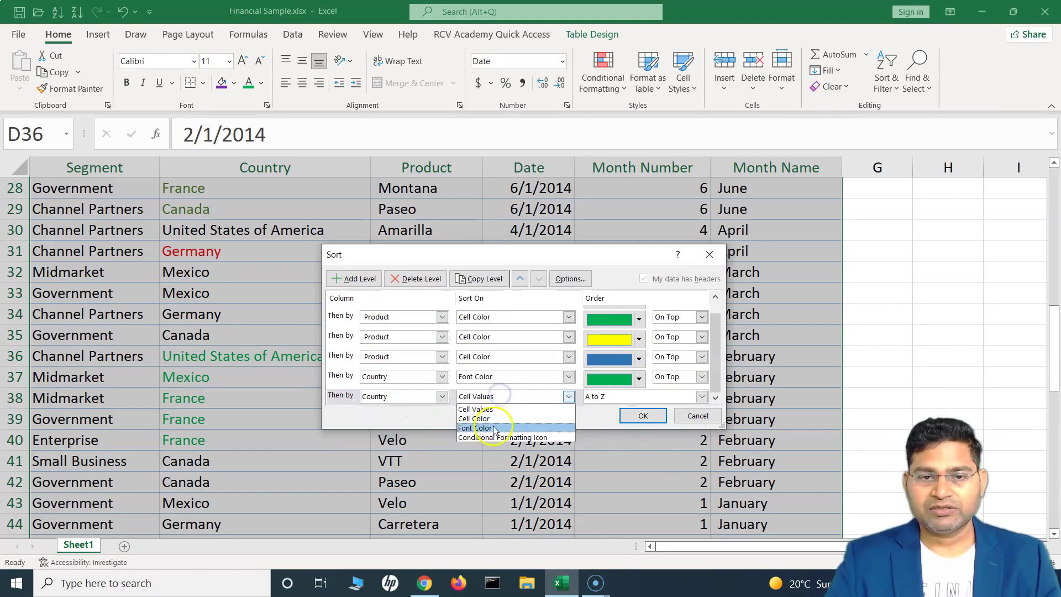
left_click(493, 429)
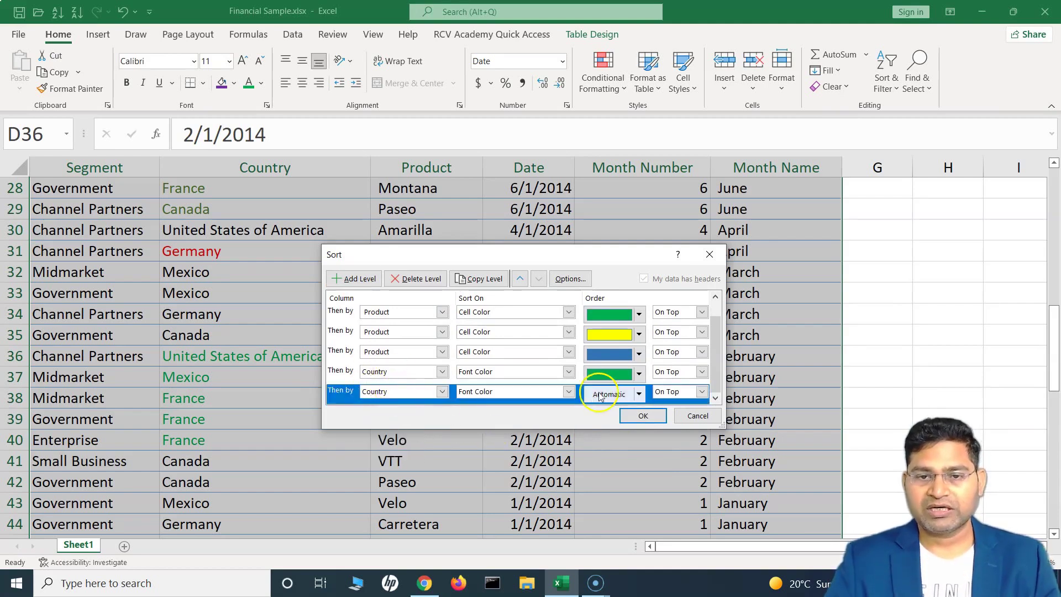
left_click(639, 394)
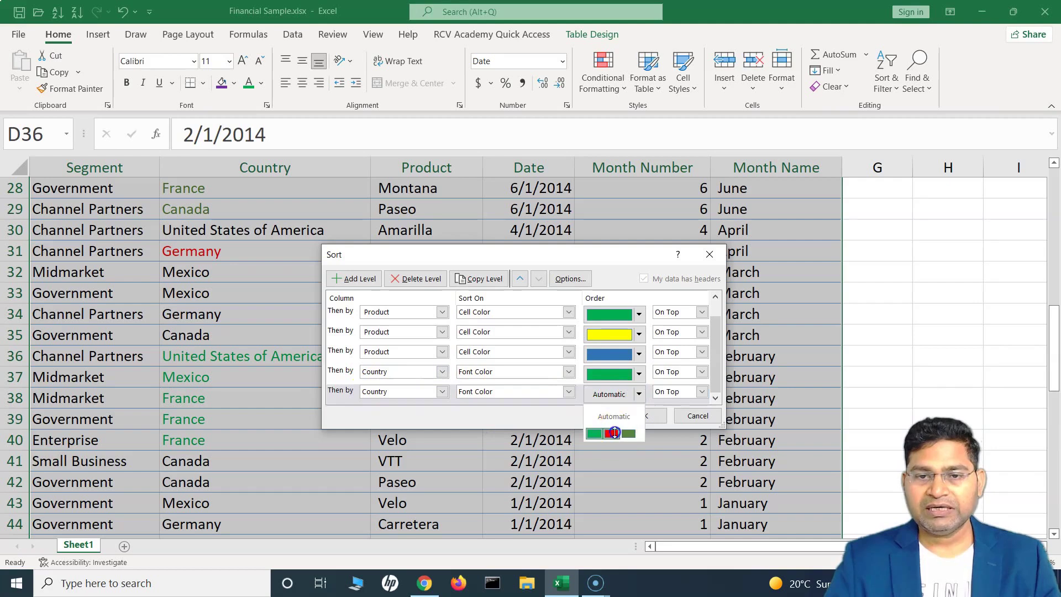
left_click(614, 432)
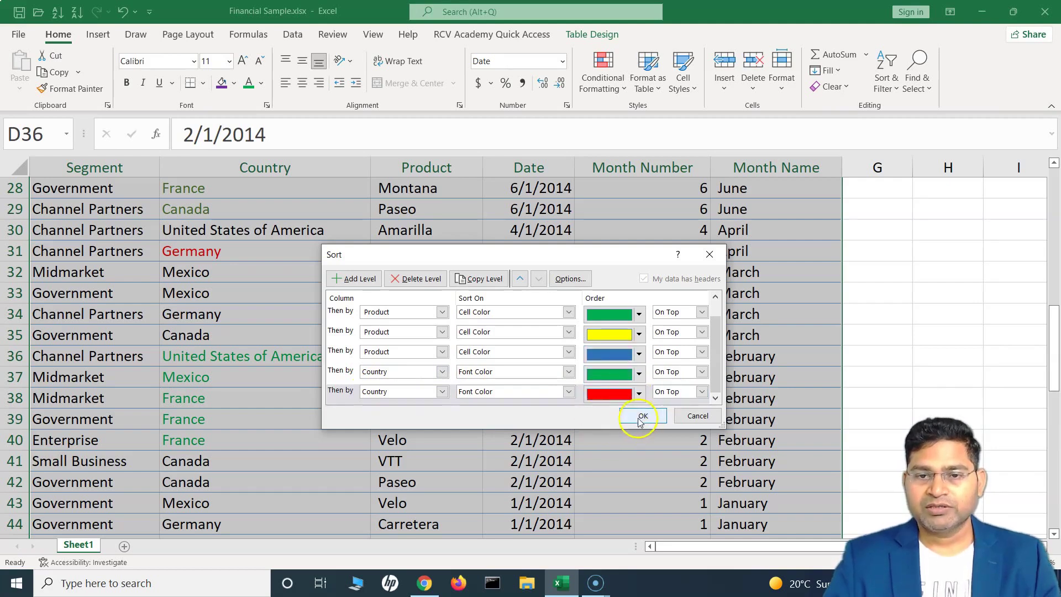
Set the fourth level to Country with green font on top, then apply the sort.
scroll(582, 374, "up", 1)
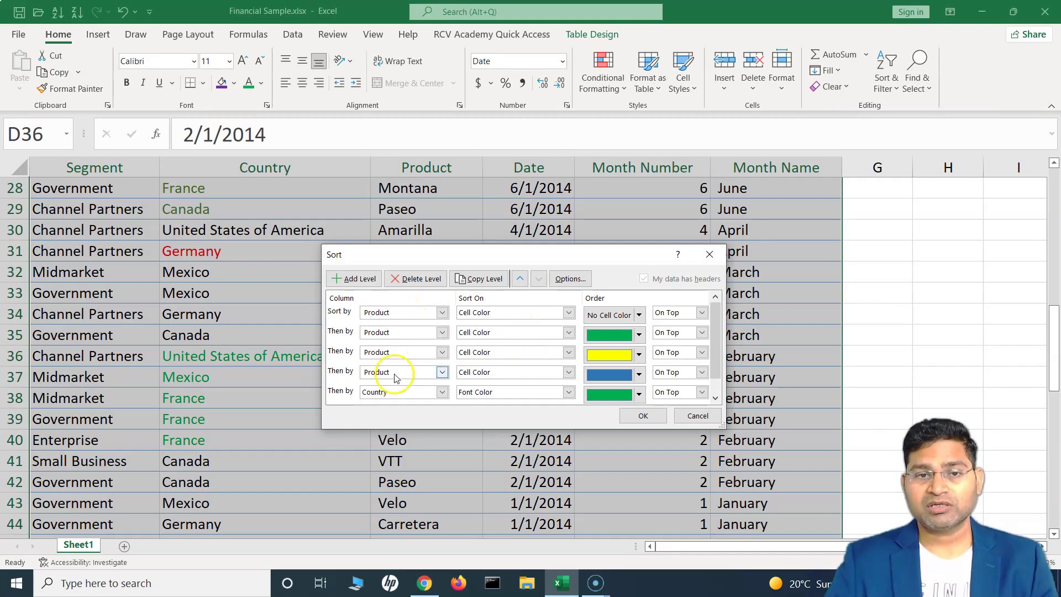
scroll(509, 367, "down", 1)
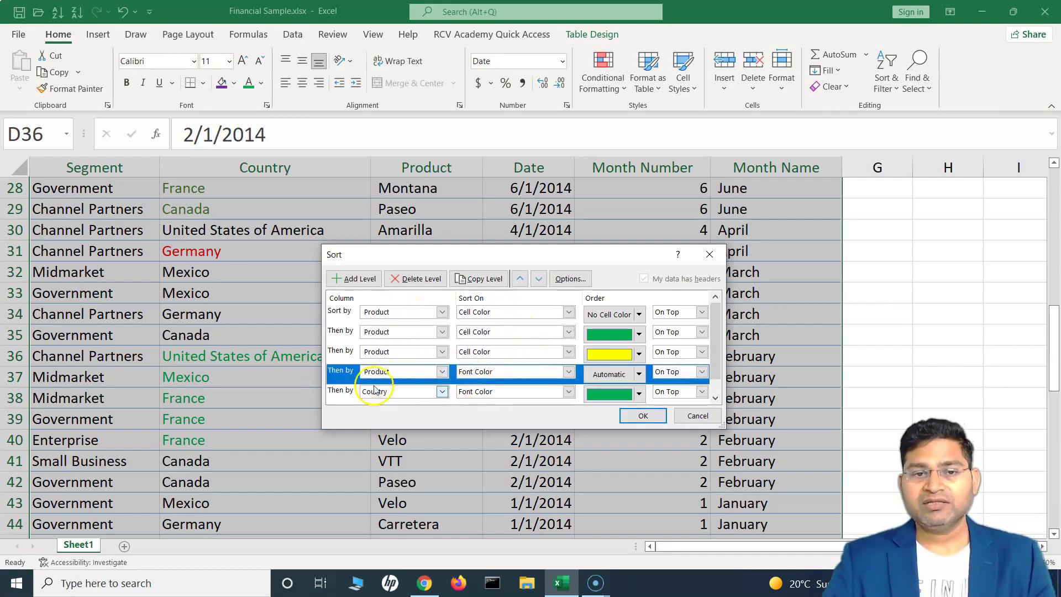
scroll(376, 397, "down", 1)
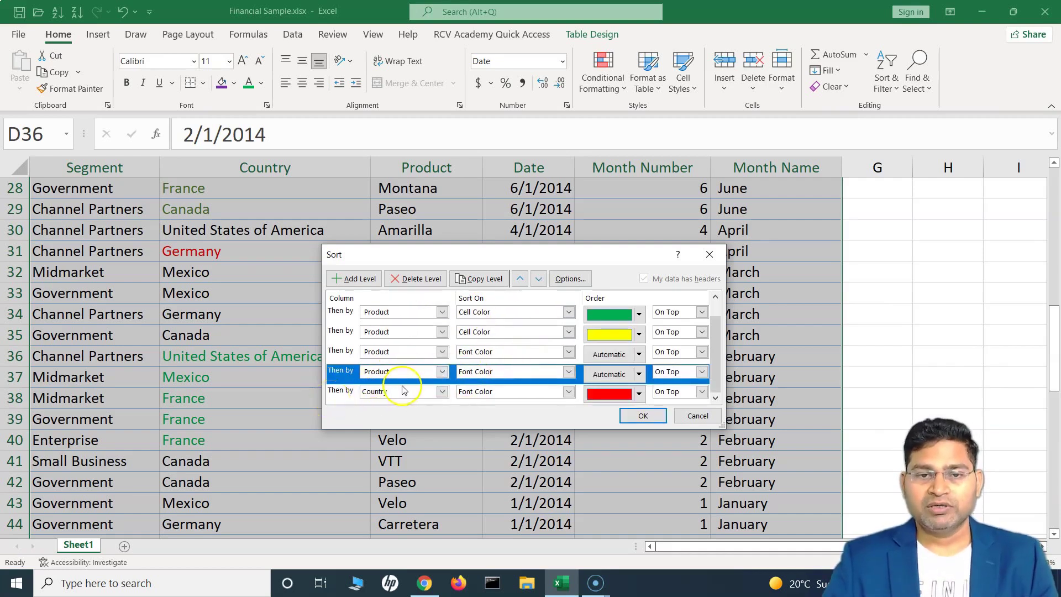
left_click(423, 376)
left_click(393, 391)
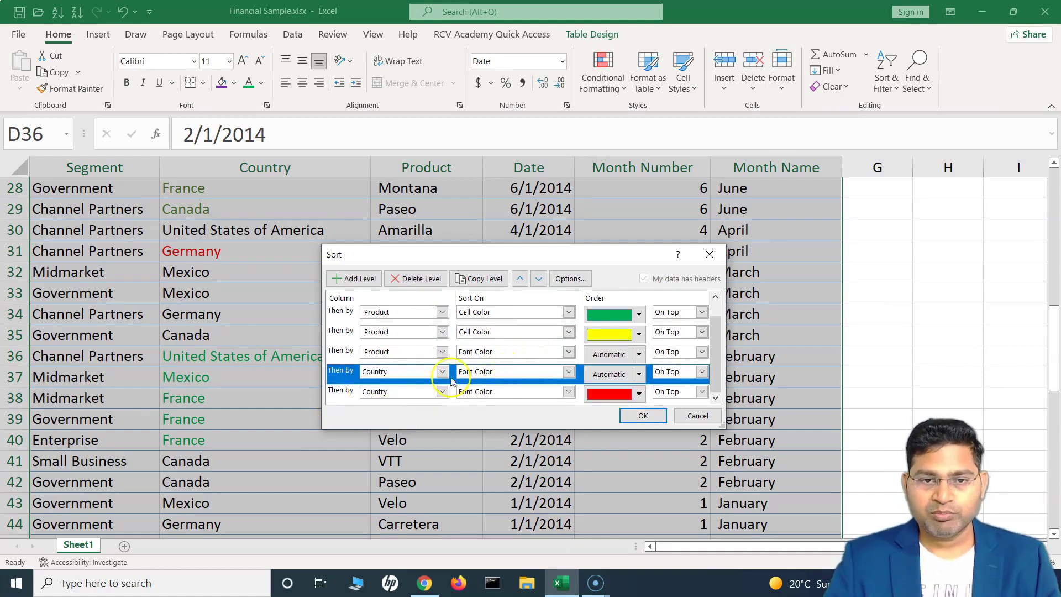
left_click(640, 375)
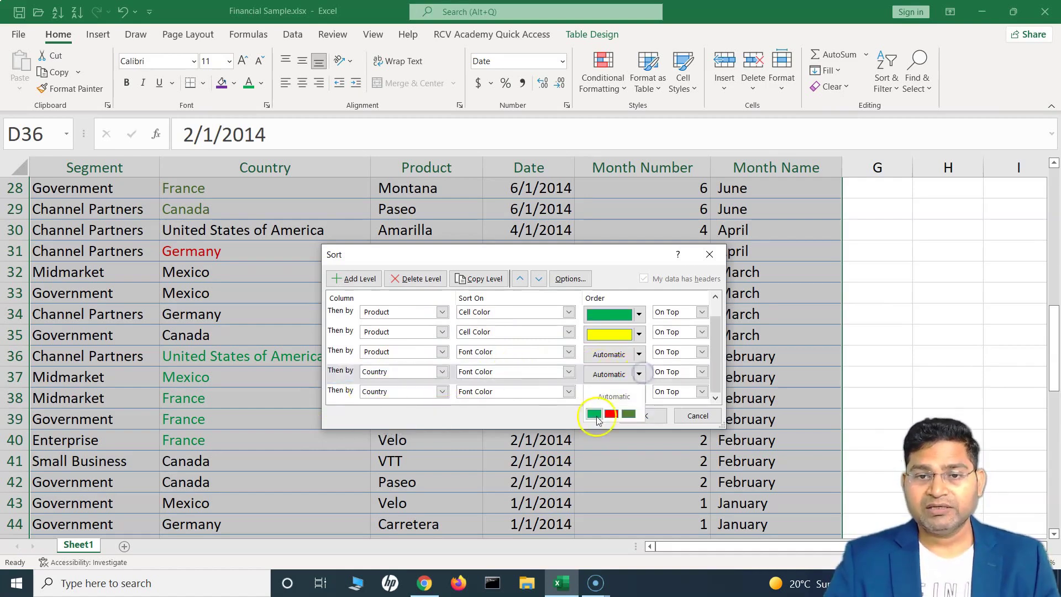
left_click(589, 412)
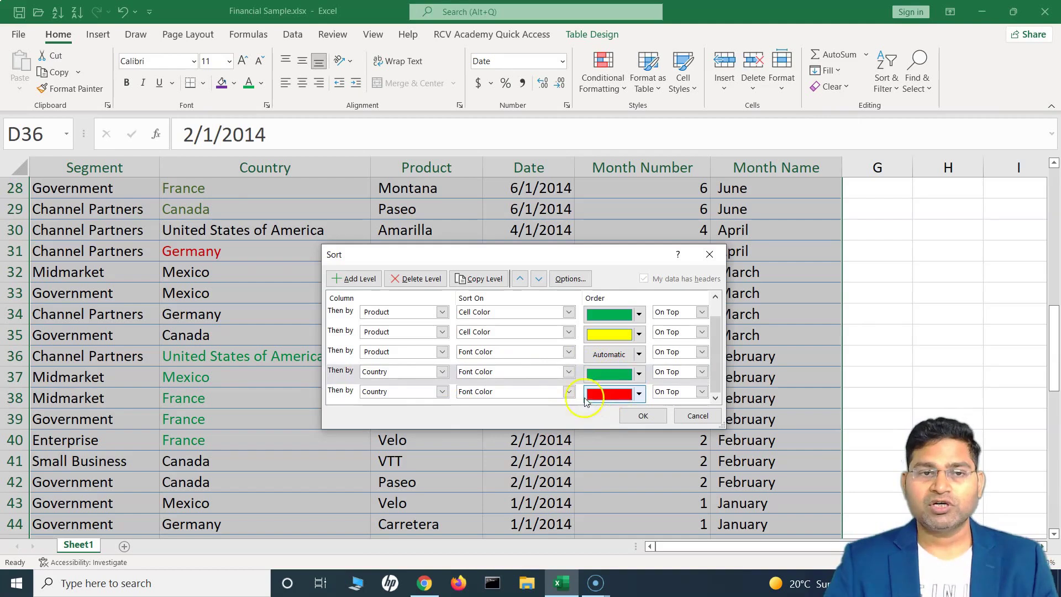
left_click(642, 415)
Reopen Custom Sort and set the first Product level's colour back to purple.
scroll(497, 401, "up", 9)
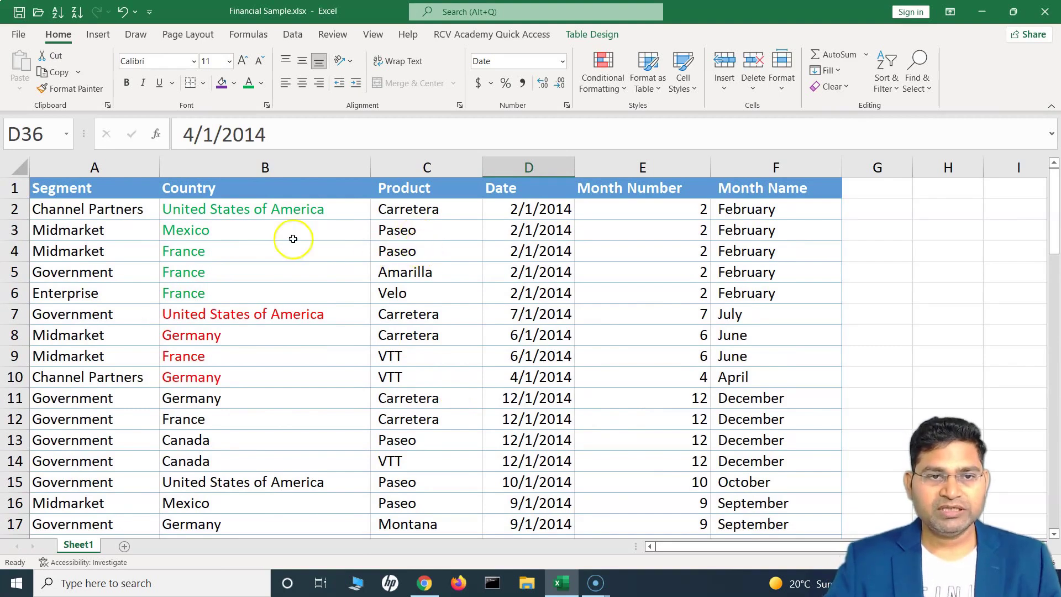
scroll(423, 276, "down", 19)
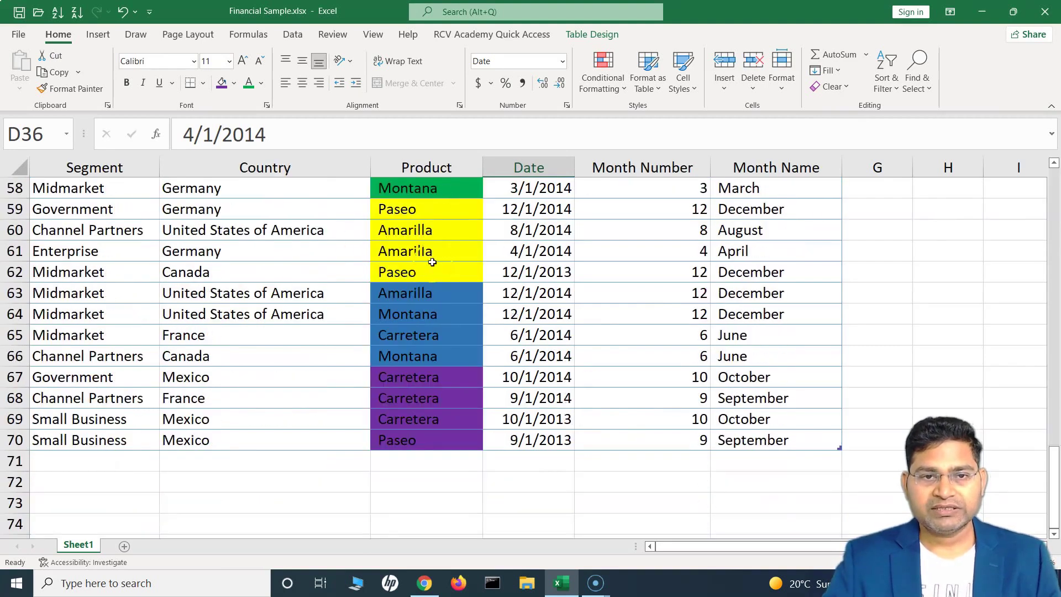
scroll(432, 262, "up", 2)
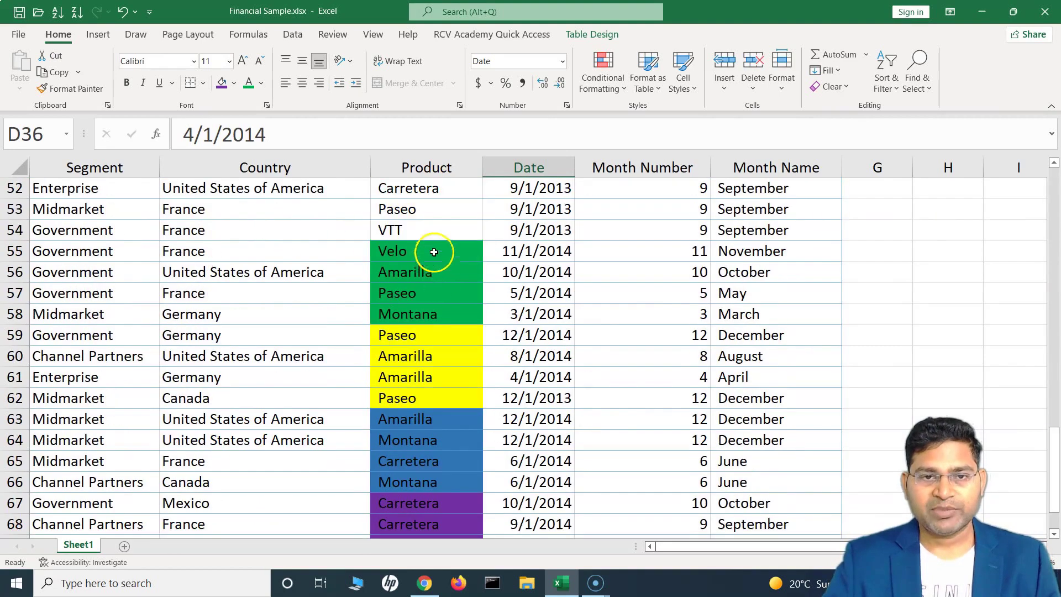
left_click(891, 98)
left_click(901, 148)
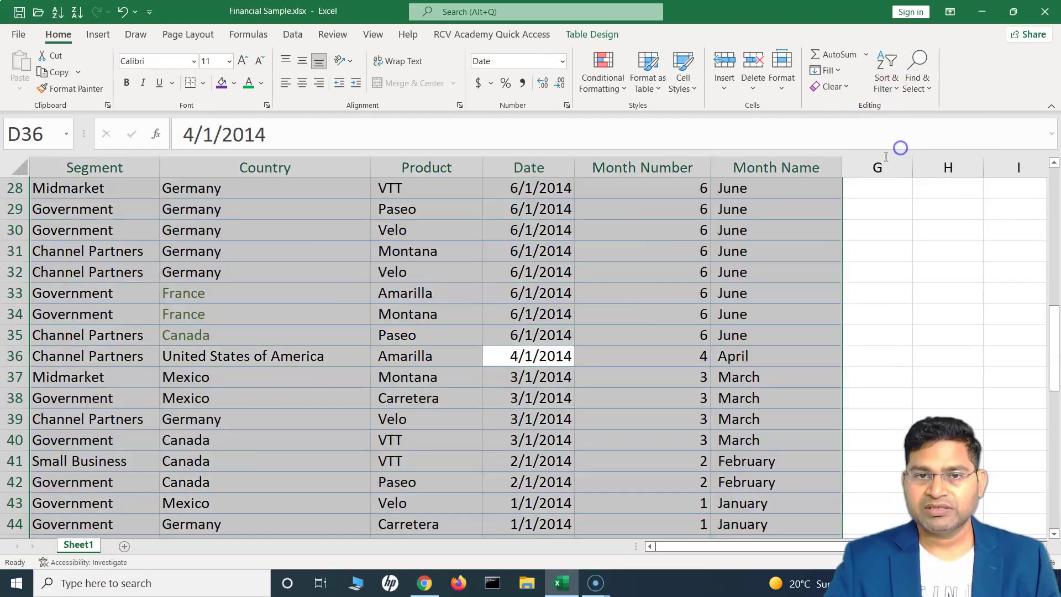
left_click(638, 315)
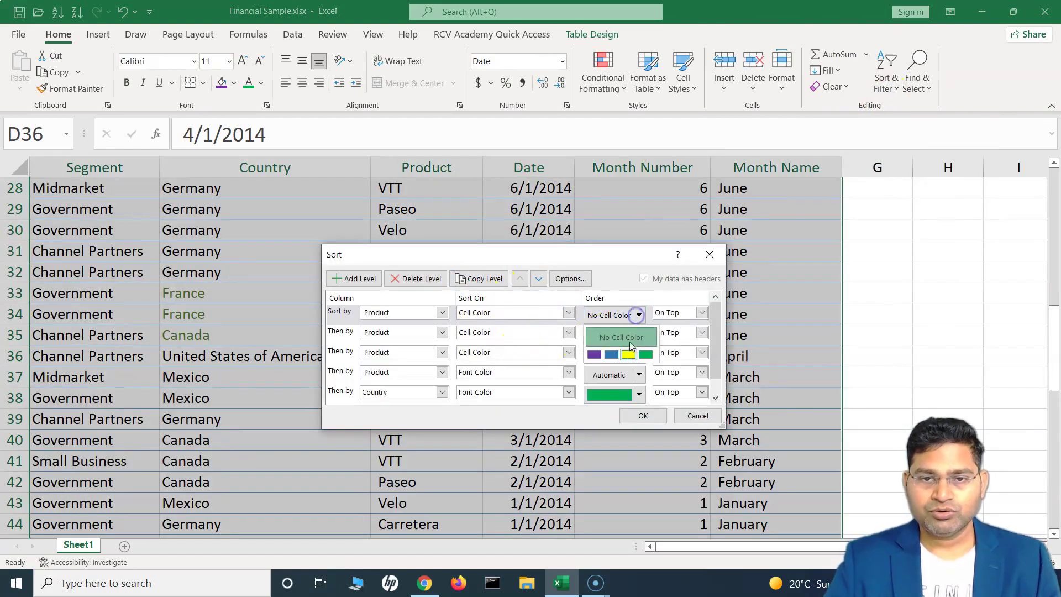
left_click(594, 354)
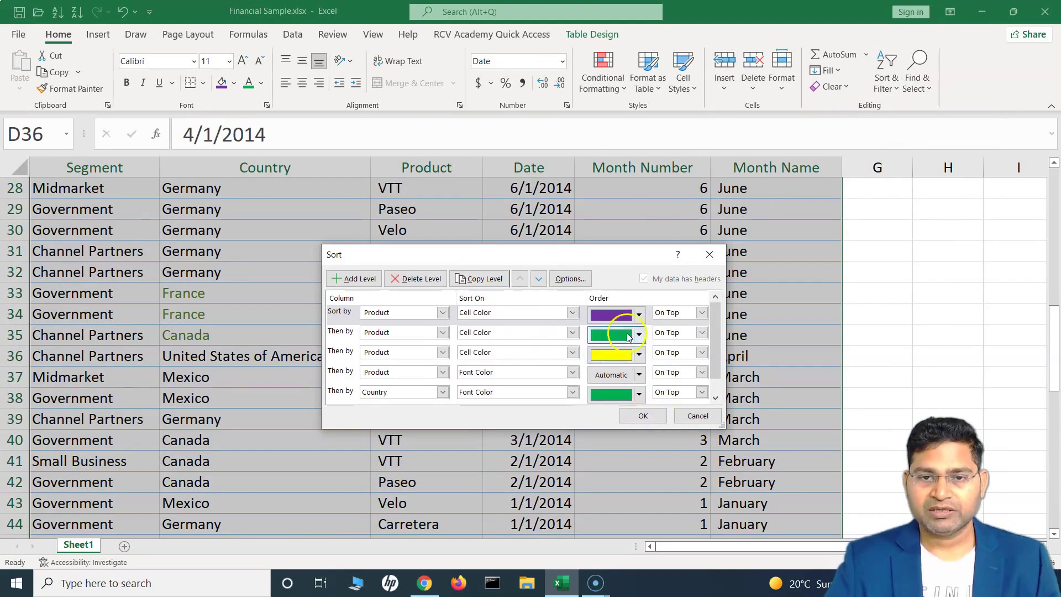
left_click(639, 375)
left_click(633, 399)
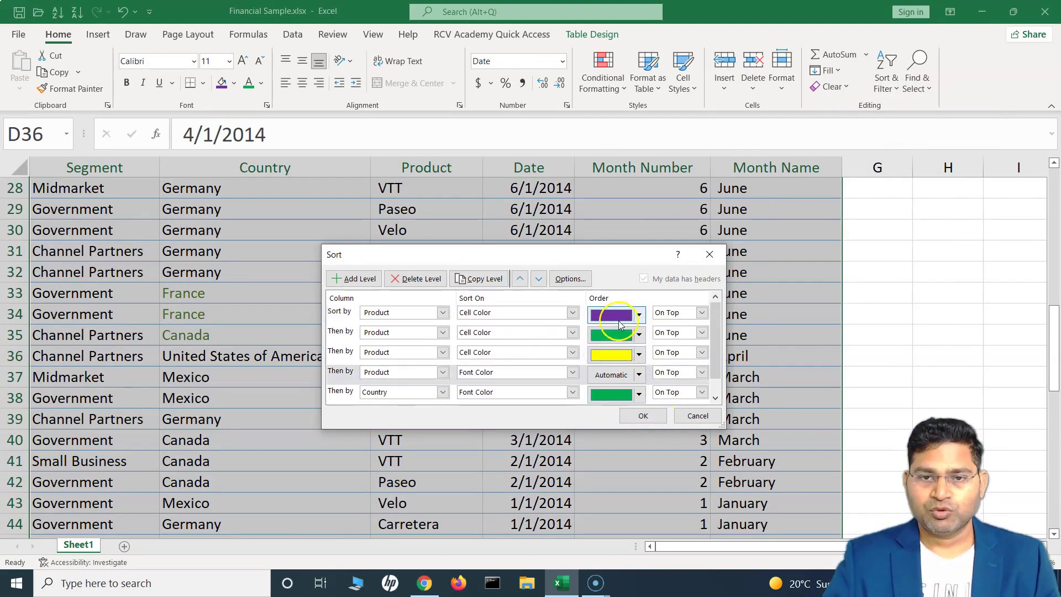
Set another Product level to Cell Color with blue on top, adjust the levels, and apply the sort.
left_click_drag(716, 343, 720, 361)
left_click(506, 351)
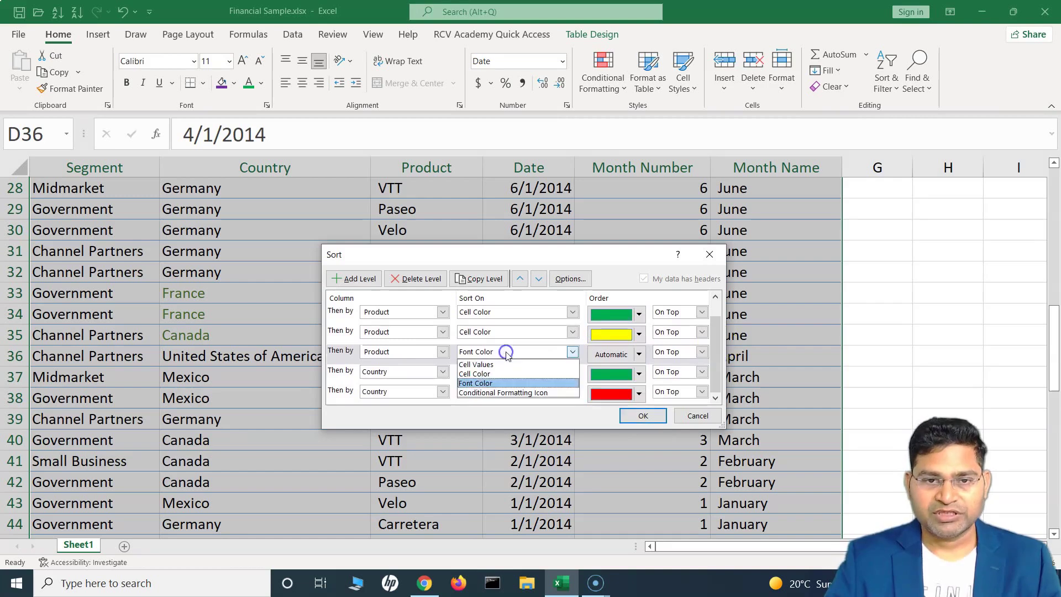
left_click(500, 373)
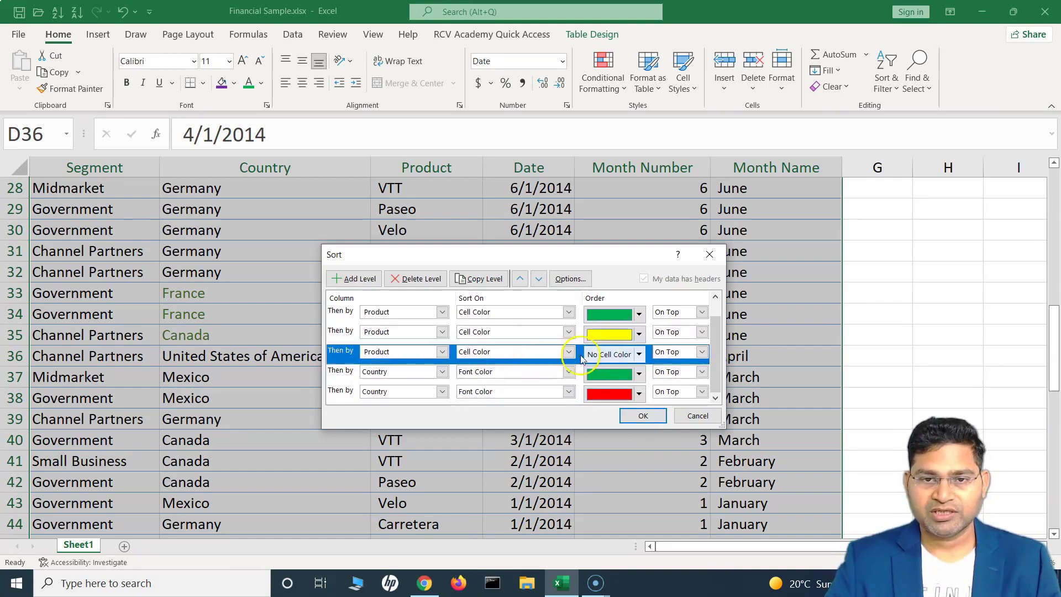
left_click(640, 354)
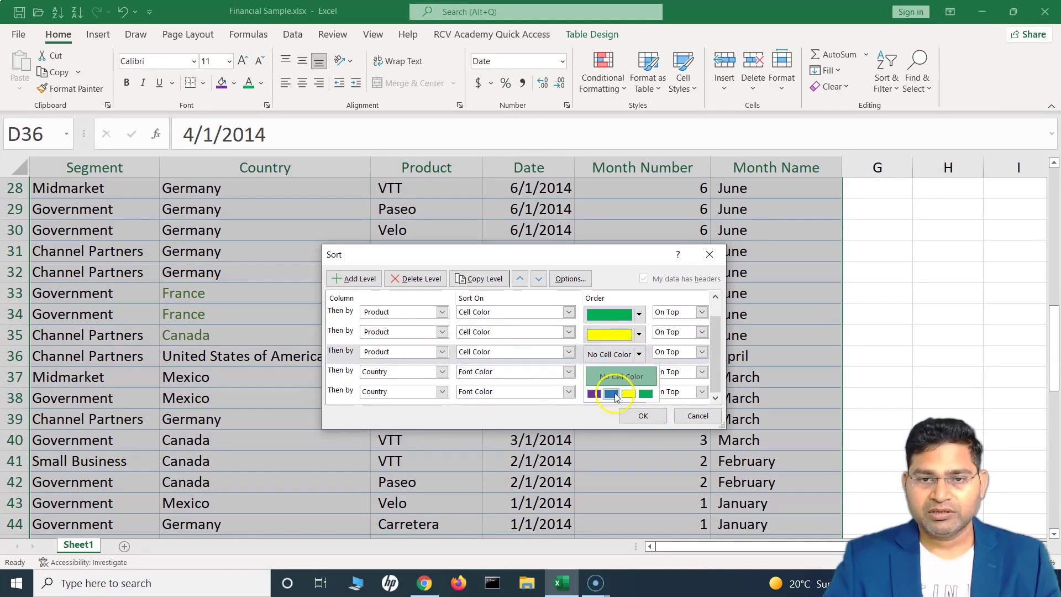
left_click(612, 394)
left_click_drag(716, 356, 717, 339)
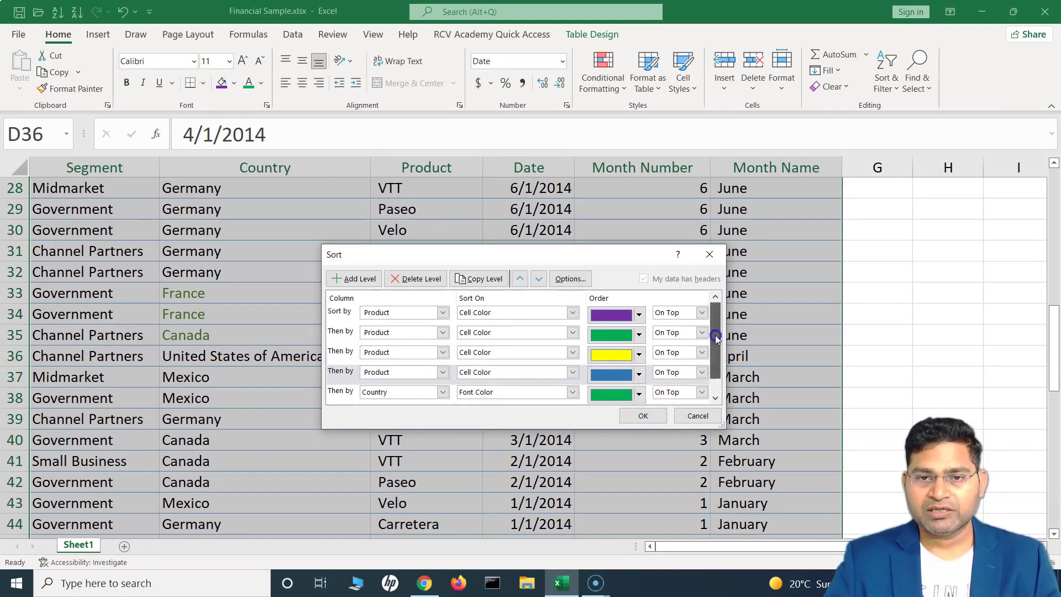
left_click(613, 376)
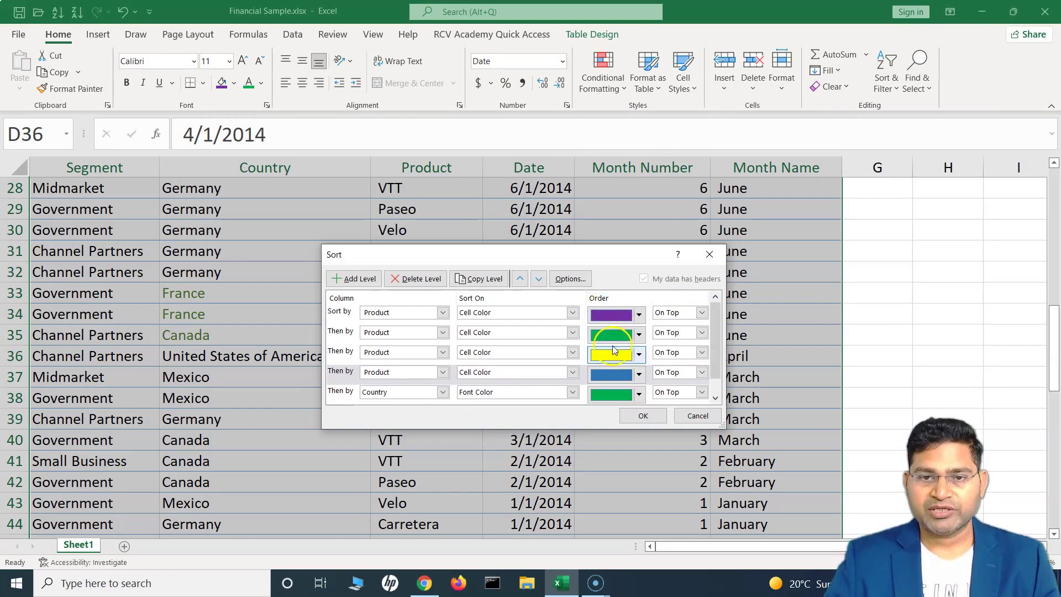
left_click_drag(716, 349, 716, 357)
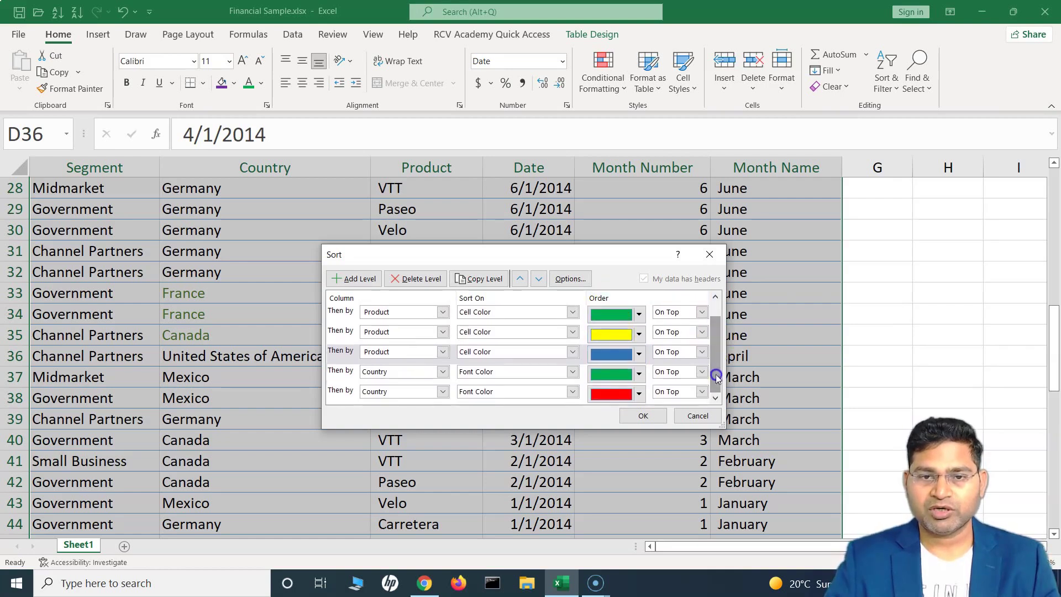
left_click(632, 409)
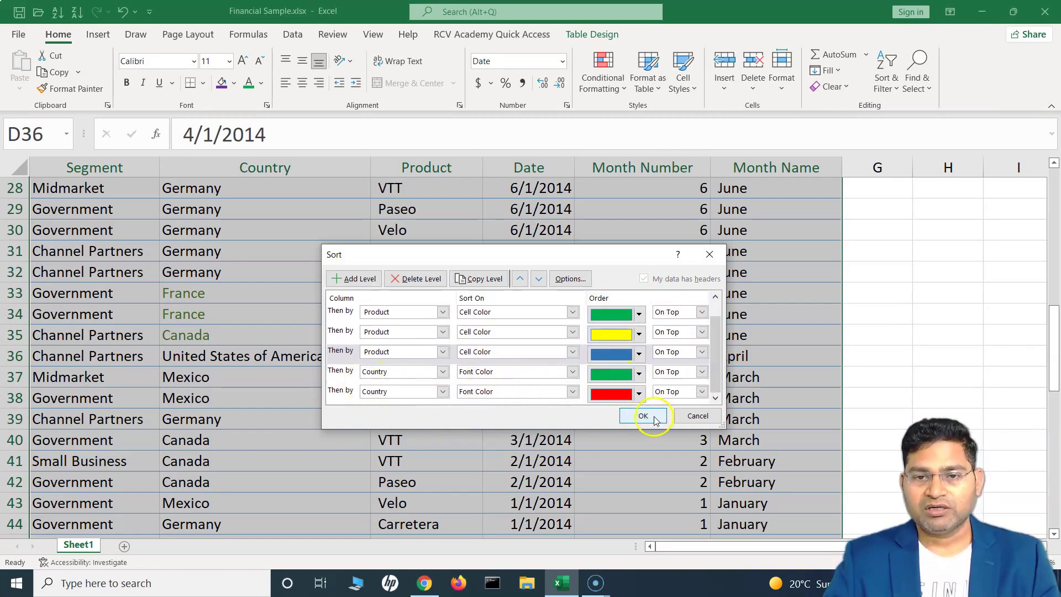
scroll(451, 378, "up", 9)
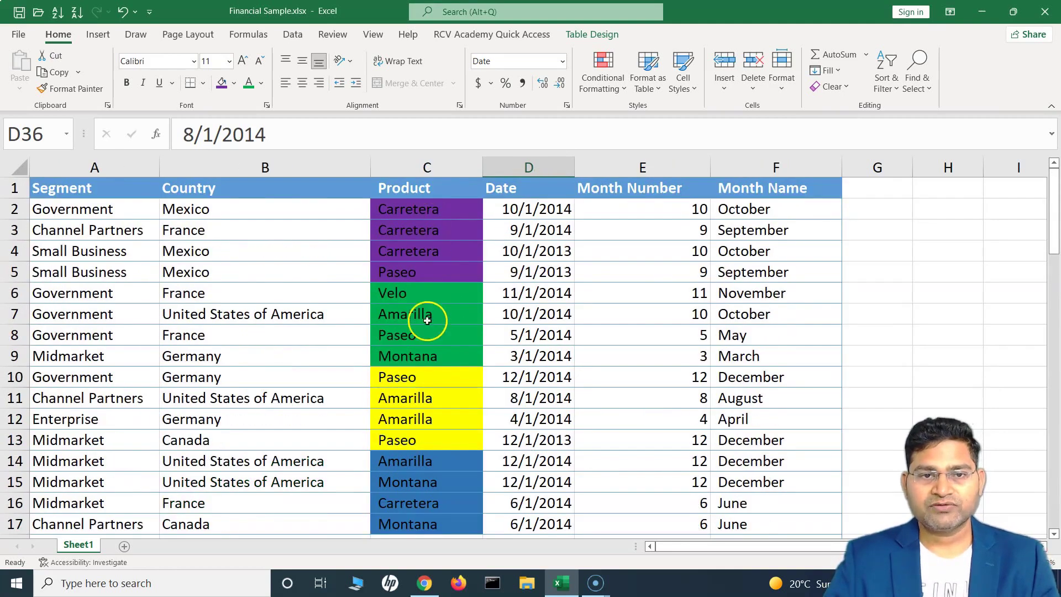
scroll(431, 362, "down", 2)
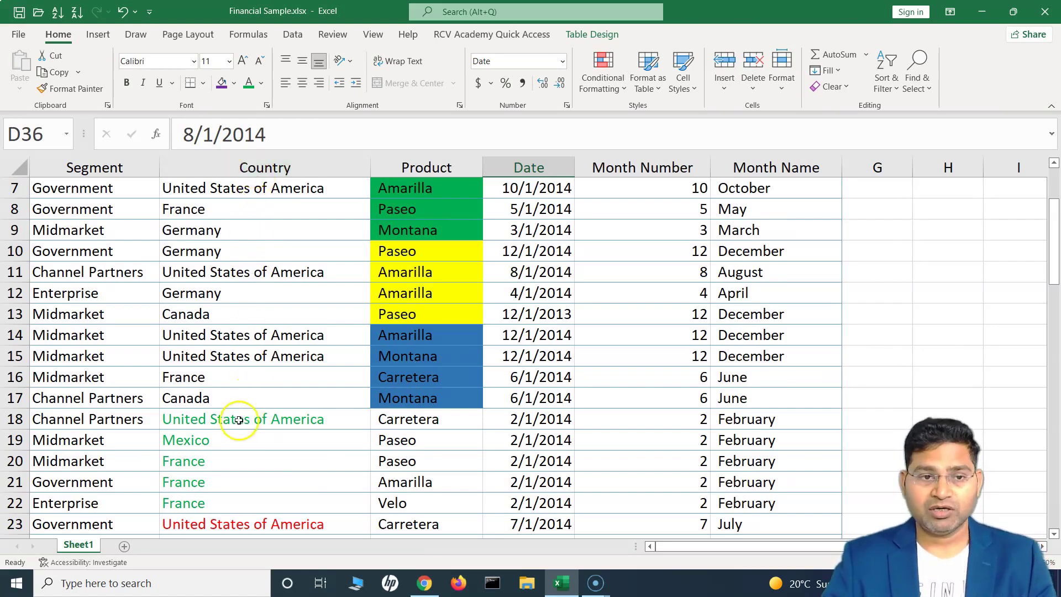
scroll(236, 420, "down", 1)
left_click_drag(227, 355, 228, 442)
scroll(280, 427, "down", 1)
scroll(280, 426, "down", 1)
left_click_drag(232, 335, 232, 397)
scroll(285, 476, "down", 4)
scroll(285, 475, "down", 5)
scroll(285, 475, "up", 10)
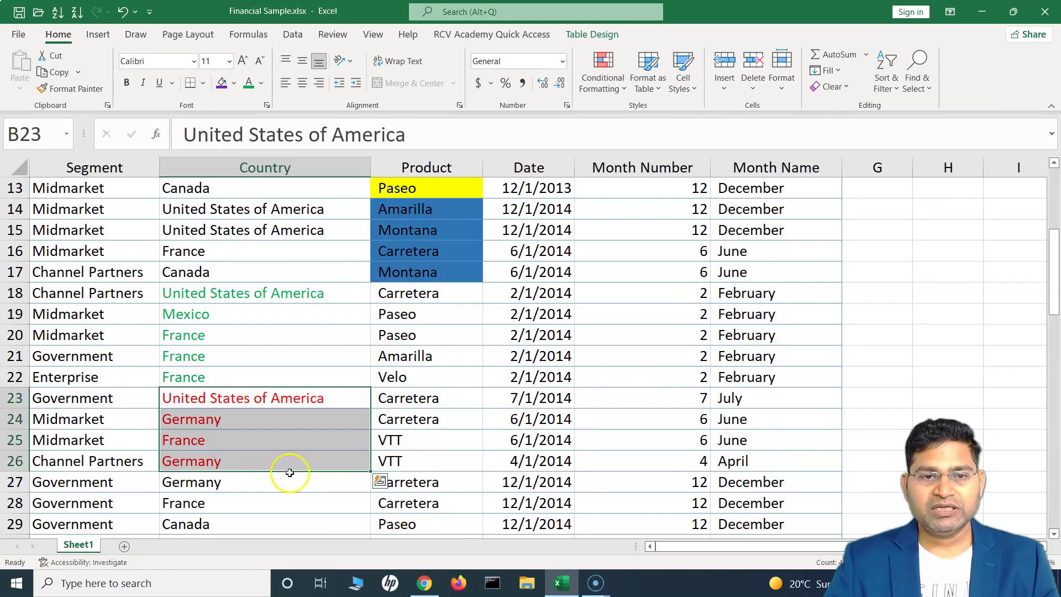
scroll(377, 349, "up", 4)
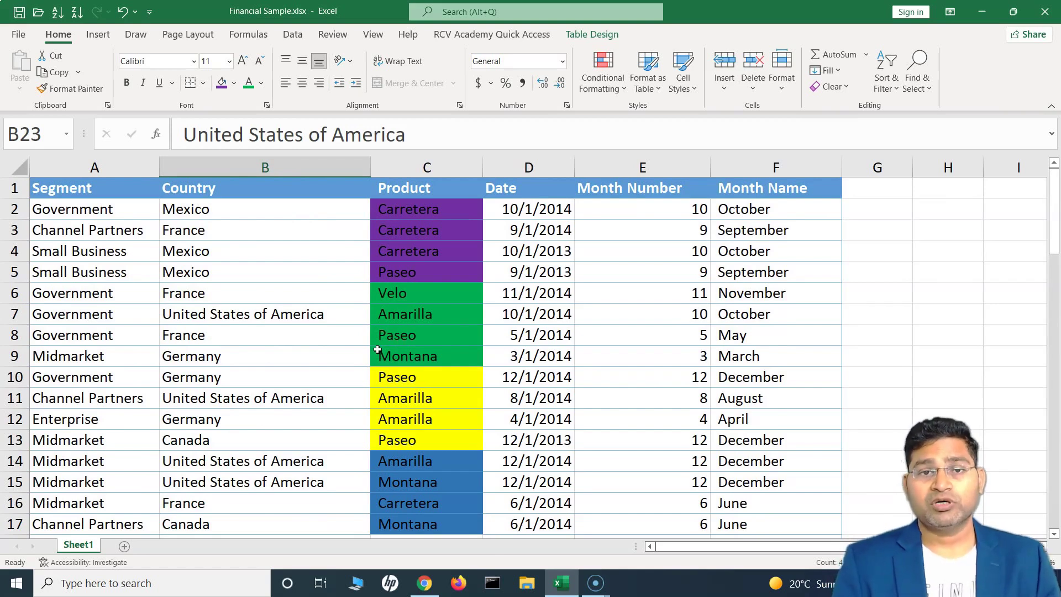
left_click(887, 83)
left_click(901, 147)
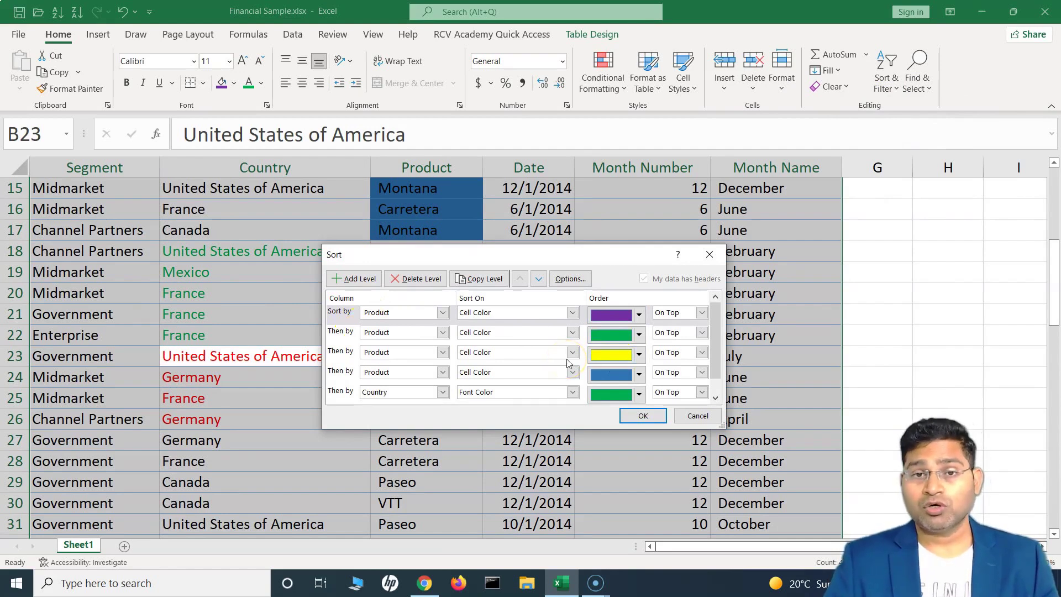
left_click_drag(715, 331, 716, 359)
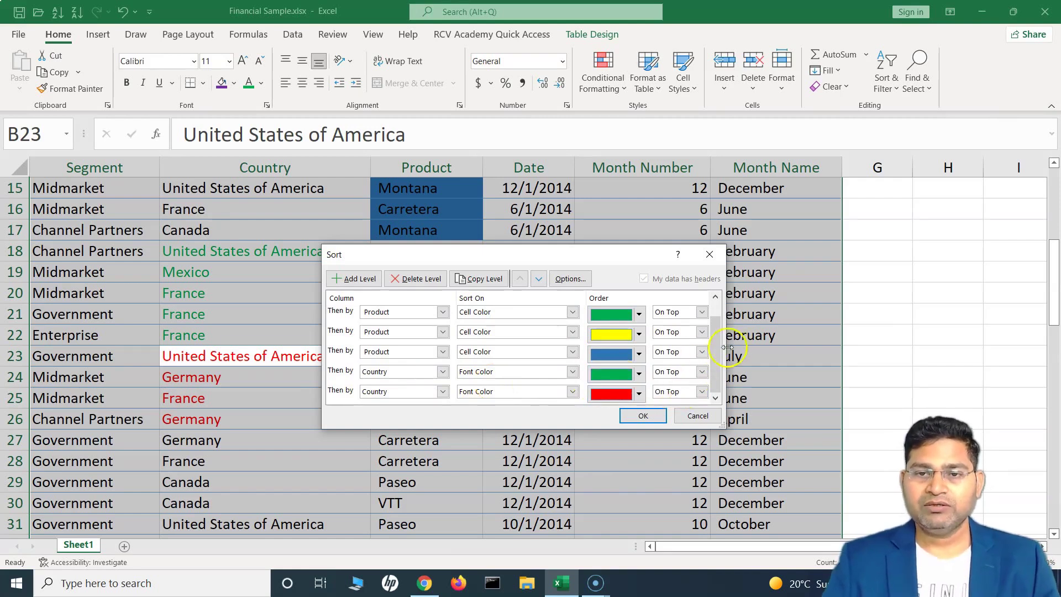
left_click_drag(717, 349, 717, 299)
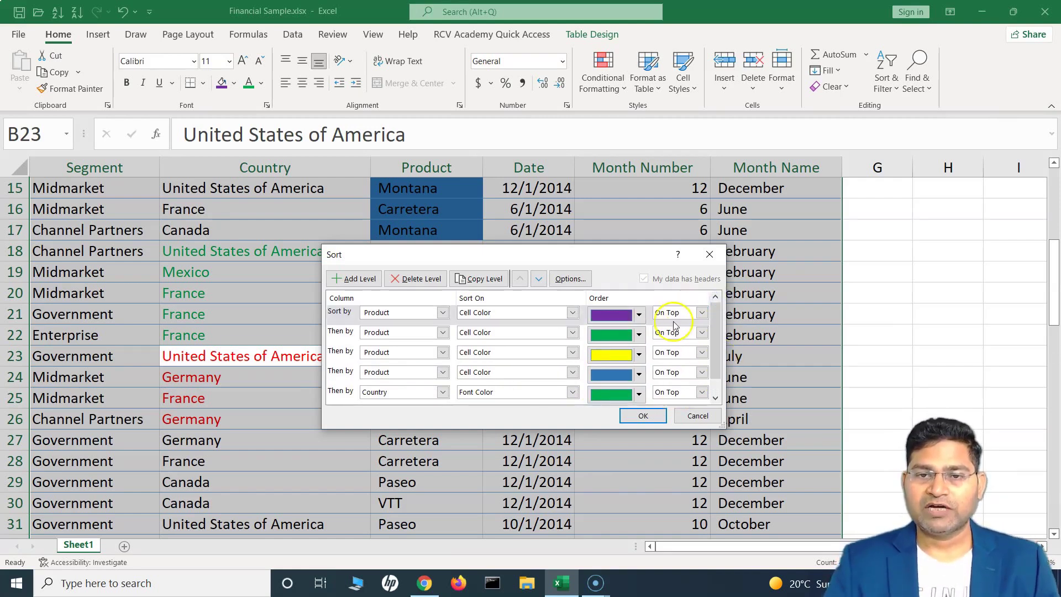
left_click(700, 314)
left_click(691, 323)
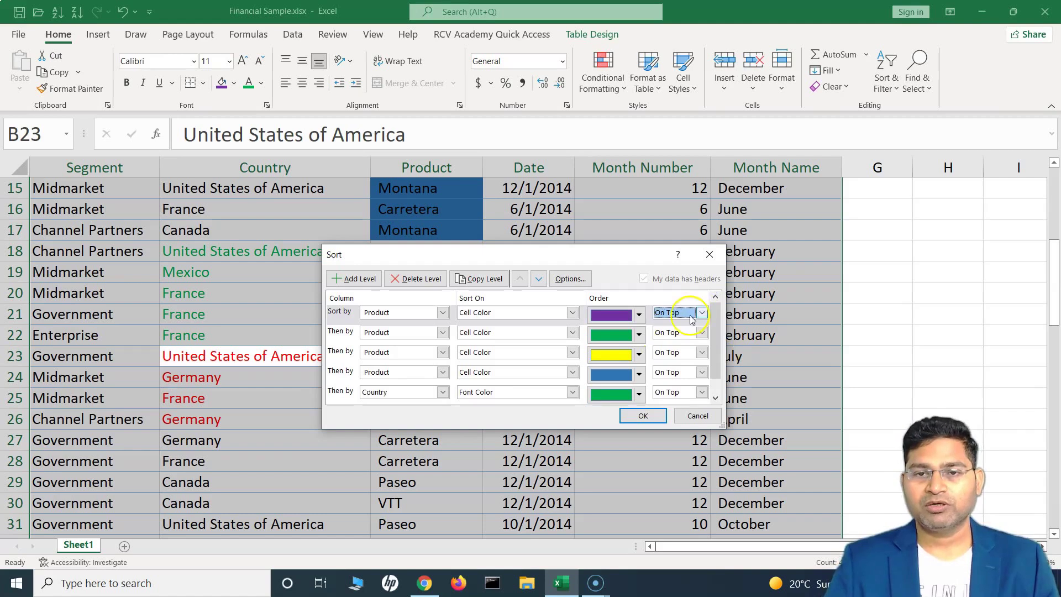
left_click(692, 421)
left_click(431, 377)
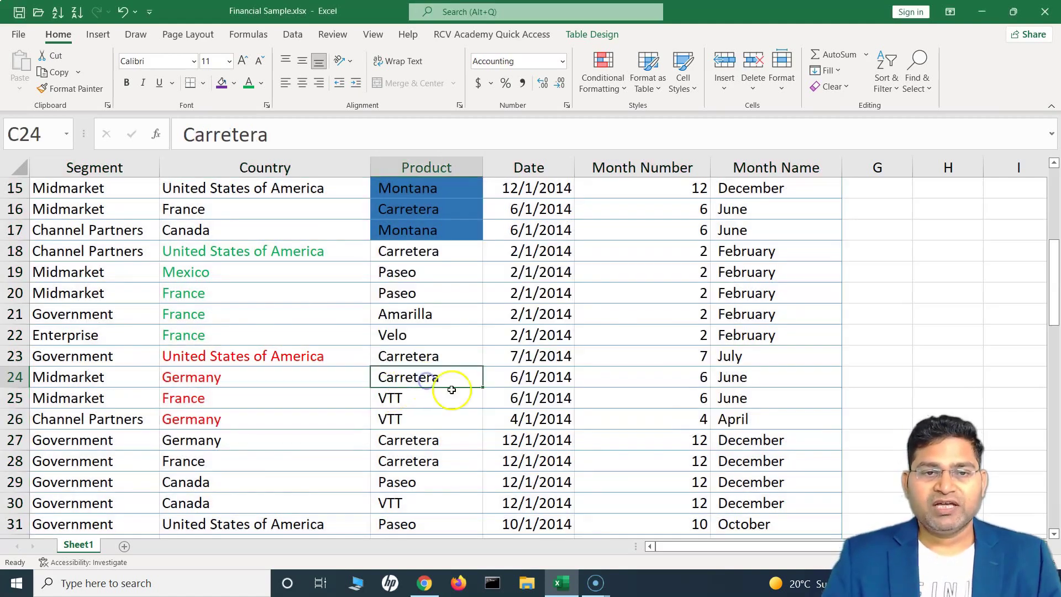
scroll(451, 390, "up", 5)
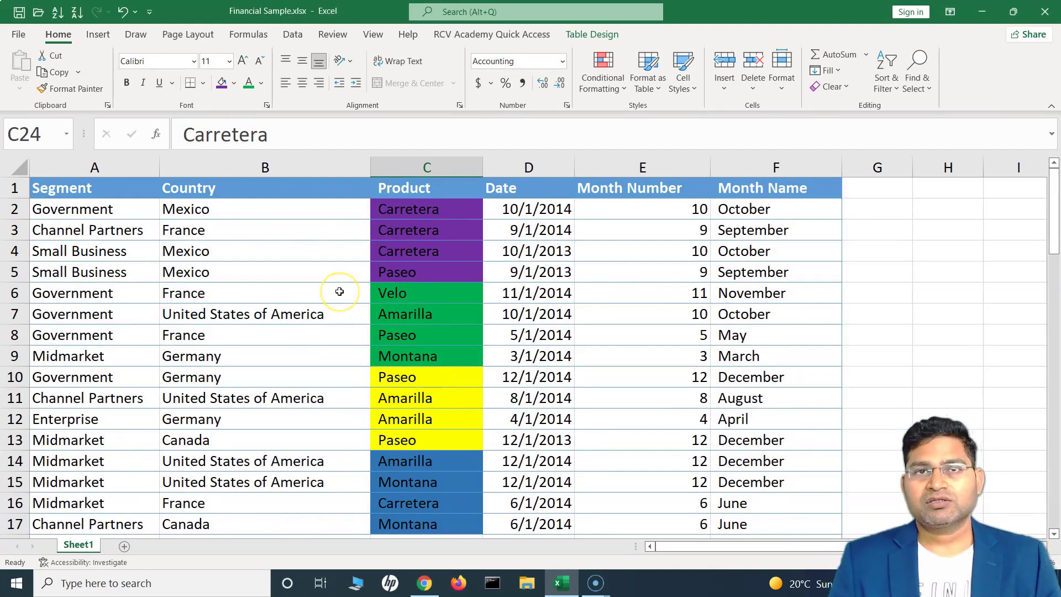